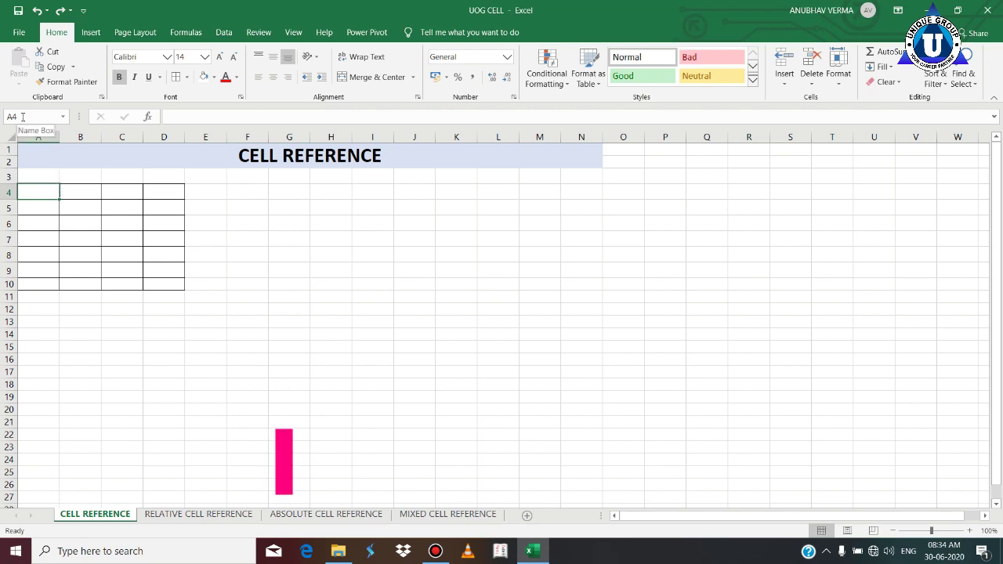
Step: Enter 25 in cell A4
left_click(28, 206)
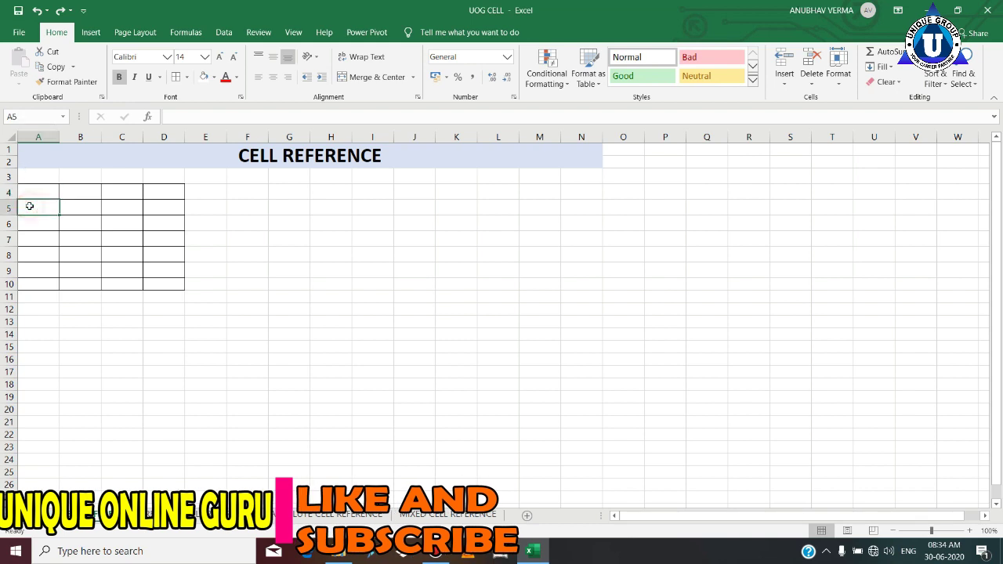
left_click(27, 222)
left_click(35, 189)
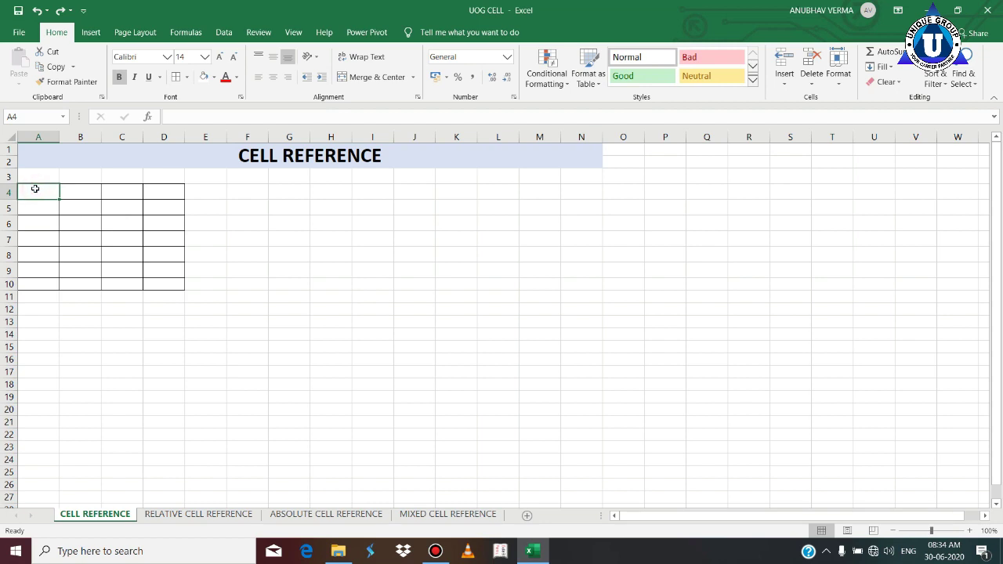
type("25")
key("Return")
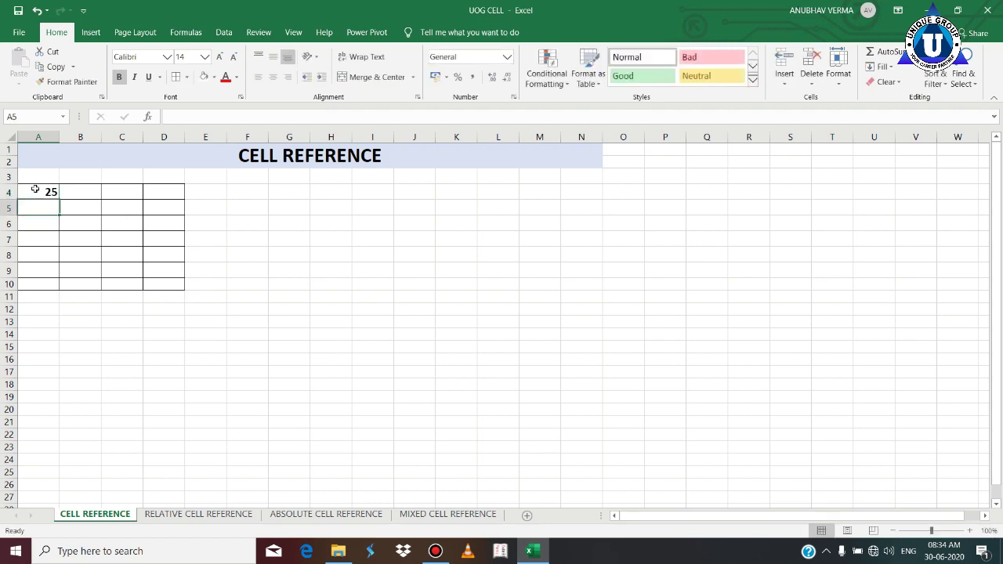
left_click(35, 190)
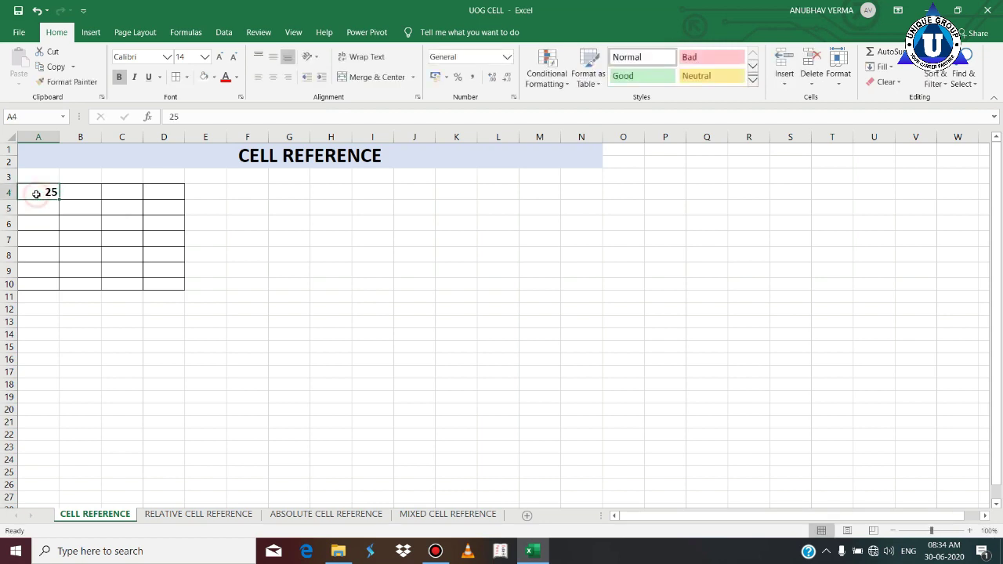
Step: Give D4 the formula =A4 so it displays A4's value, 25
left_click(179, 193)
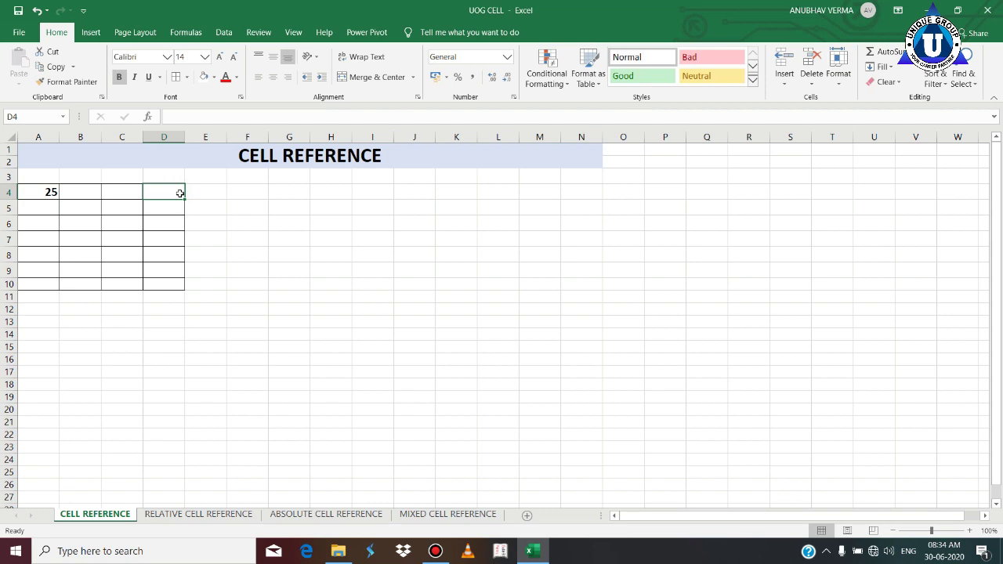
type("=")
left_click(45, 188)
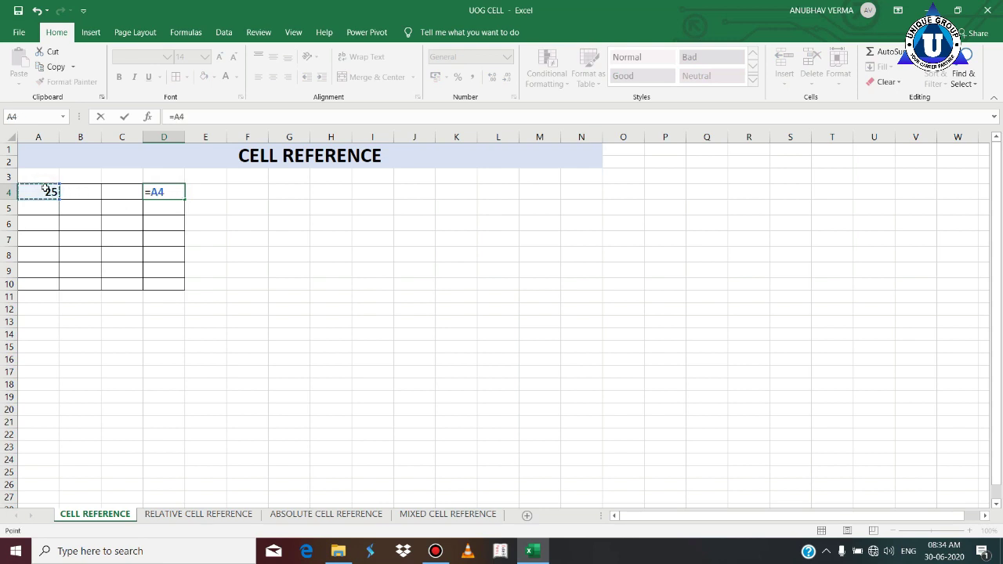
key("Return")
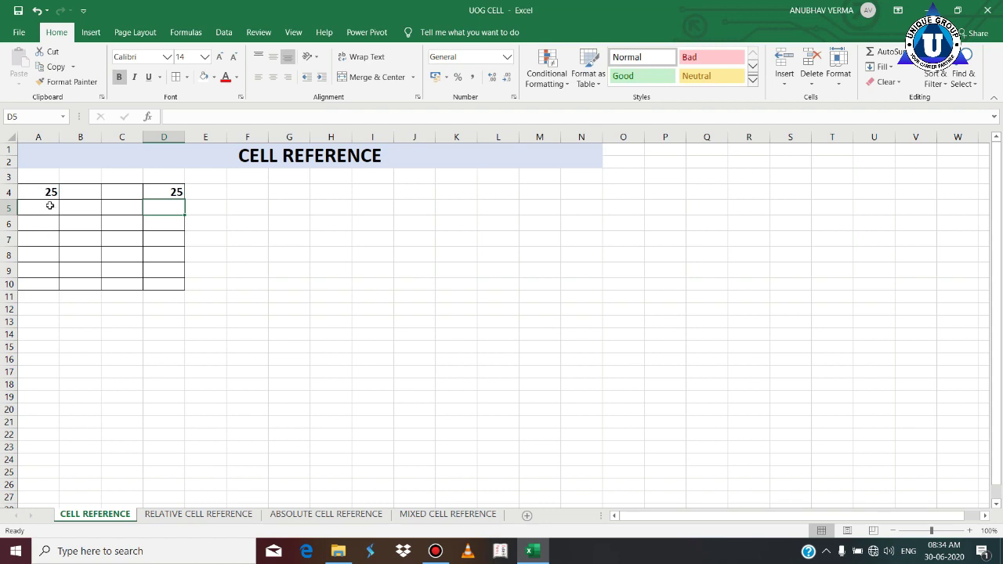
left_click(51, 195)
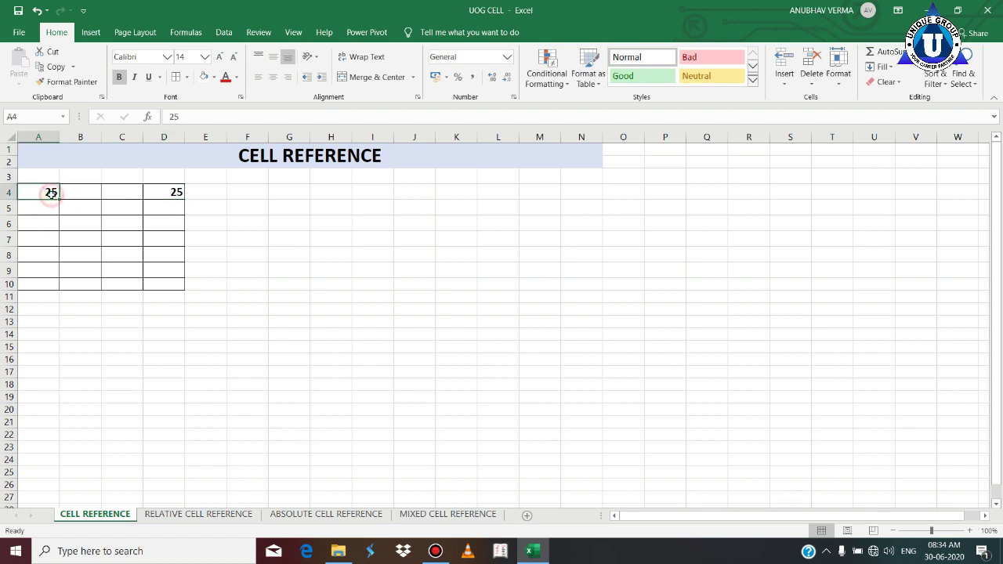
left_click(162, 194)
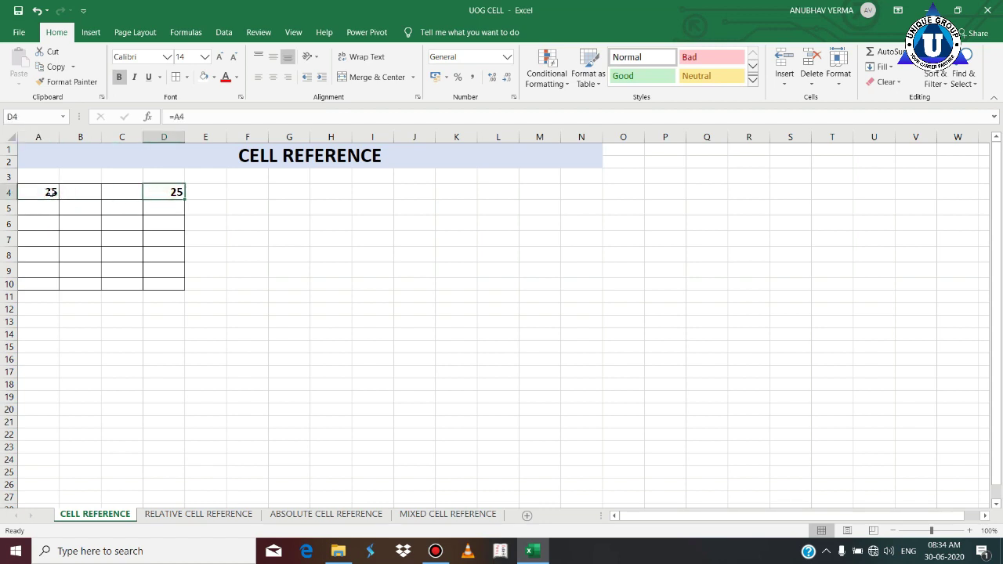
left_click(51, 193)
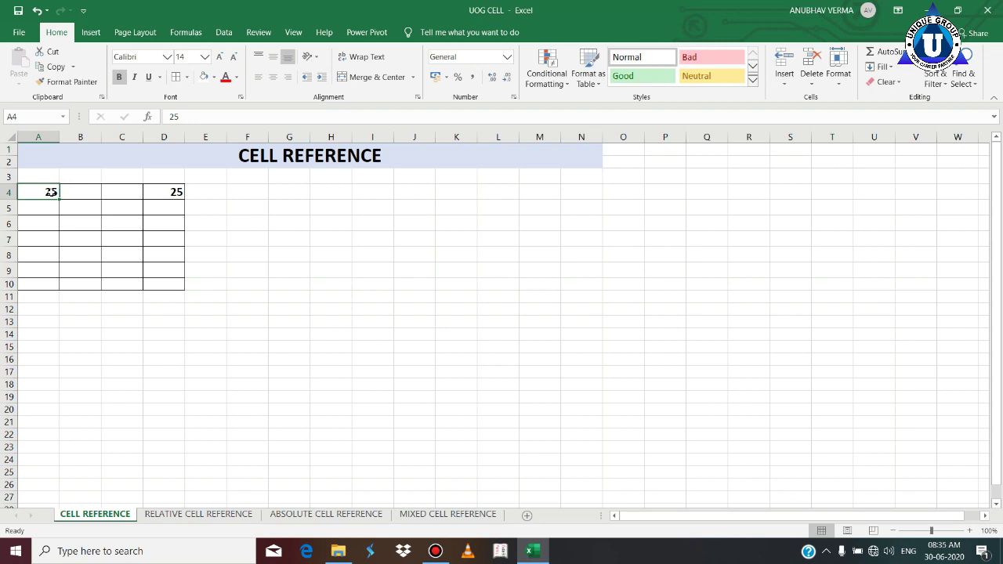
Step: Change A4 to 250, then overwrite D4's formula with a fixed 200
double_click(51, 192)
type("0")
key("Return")
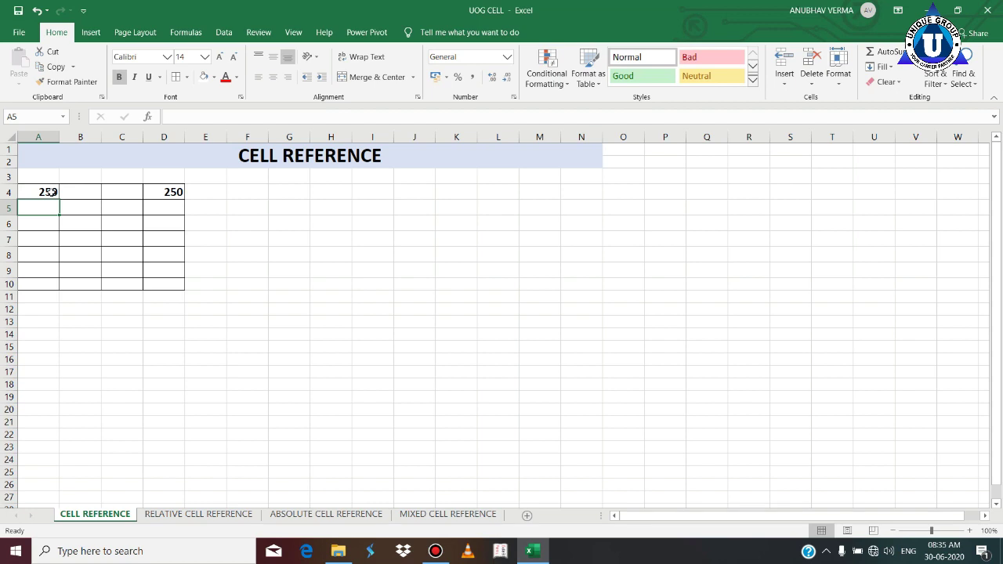
left_click(166, 191)
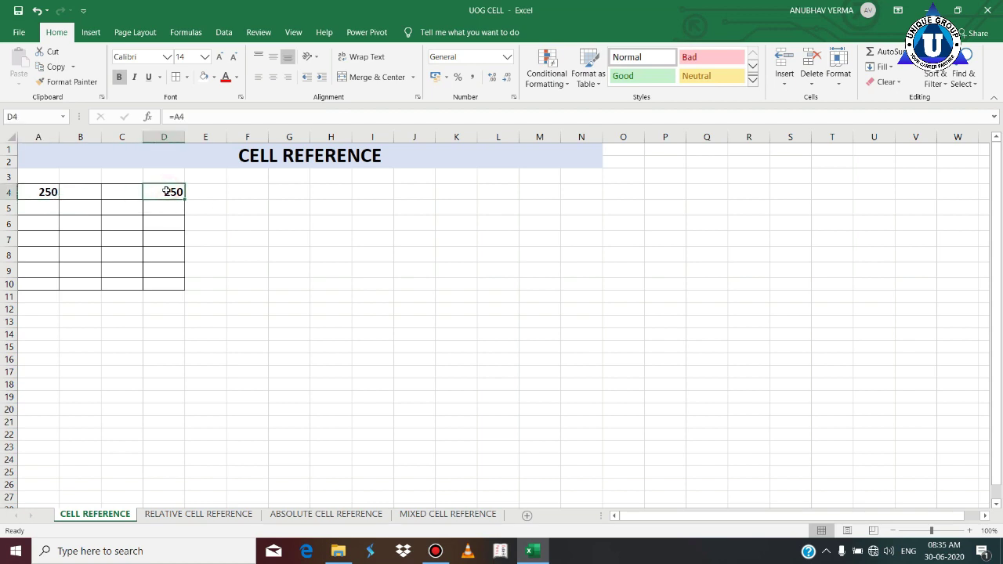
type("200")
key("Return")
Step: Set A4 to 300, confirm D4 stays at 200, then clear D4
left_click(49, 191)
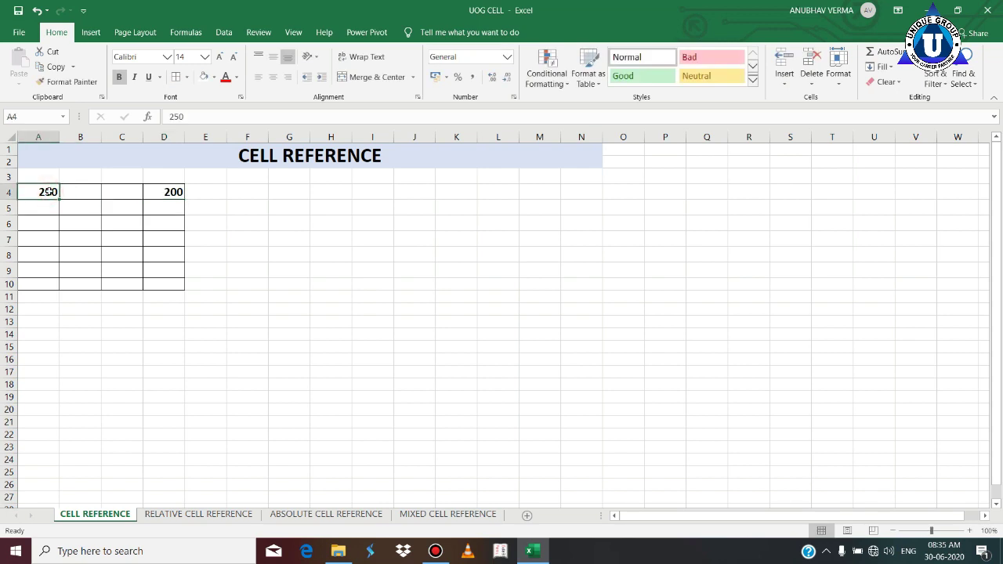
type("300")
key("Return")
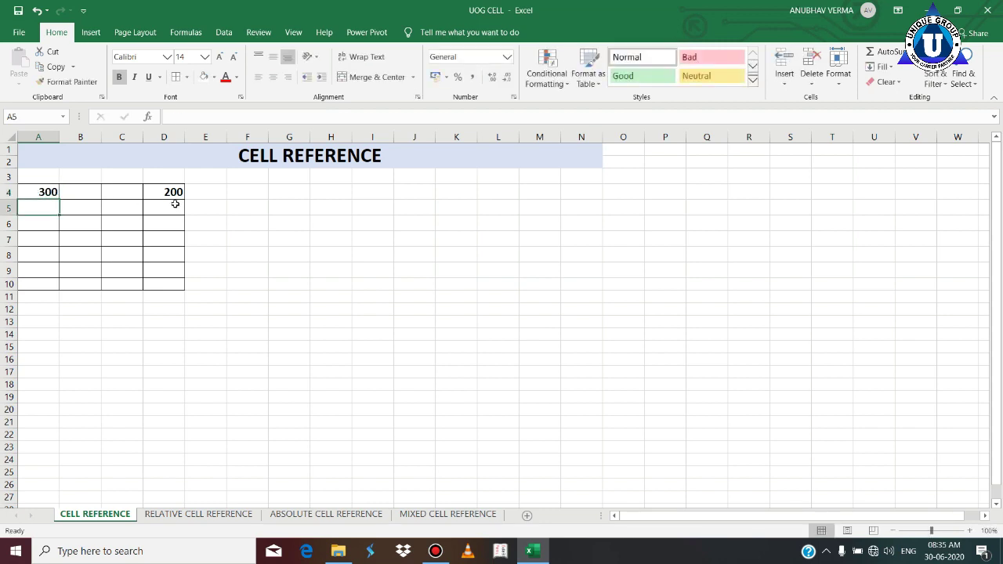
left_click(173, 190)
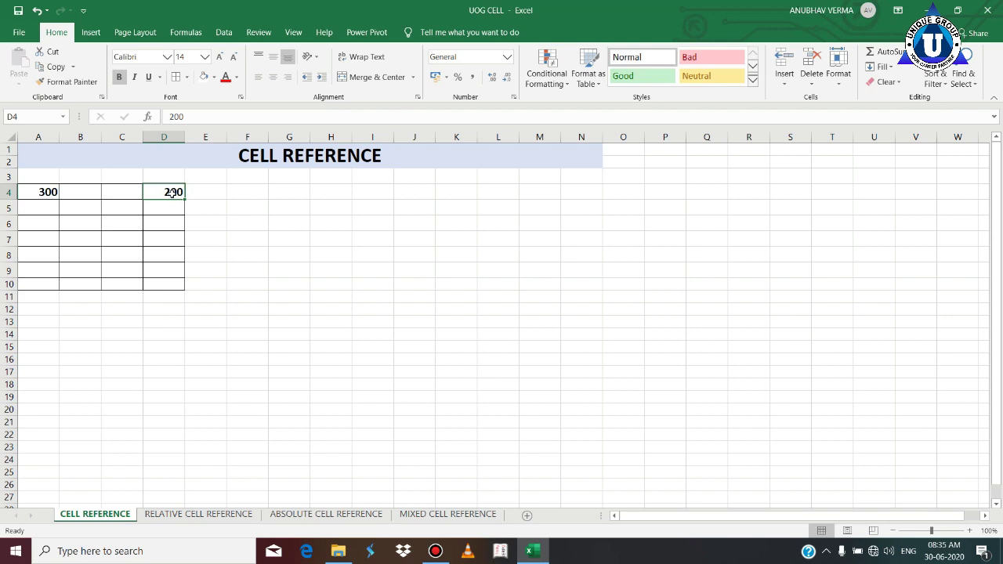
left_click(72, 194)
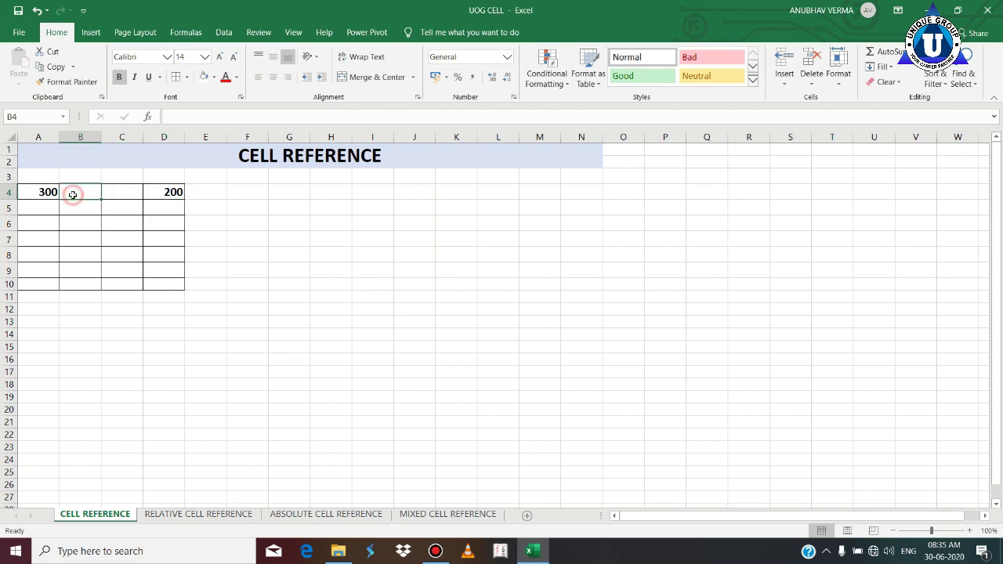
left_click(151, 193)
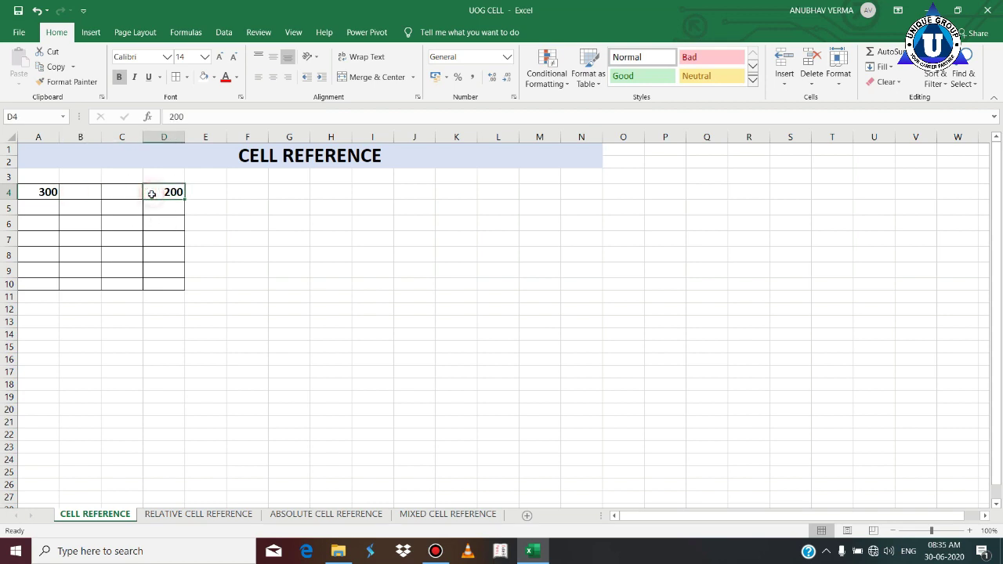
key("Delete")
Step: Enter 500 in cell B4
left_click(76, 188)
type("500")
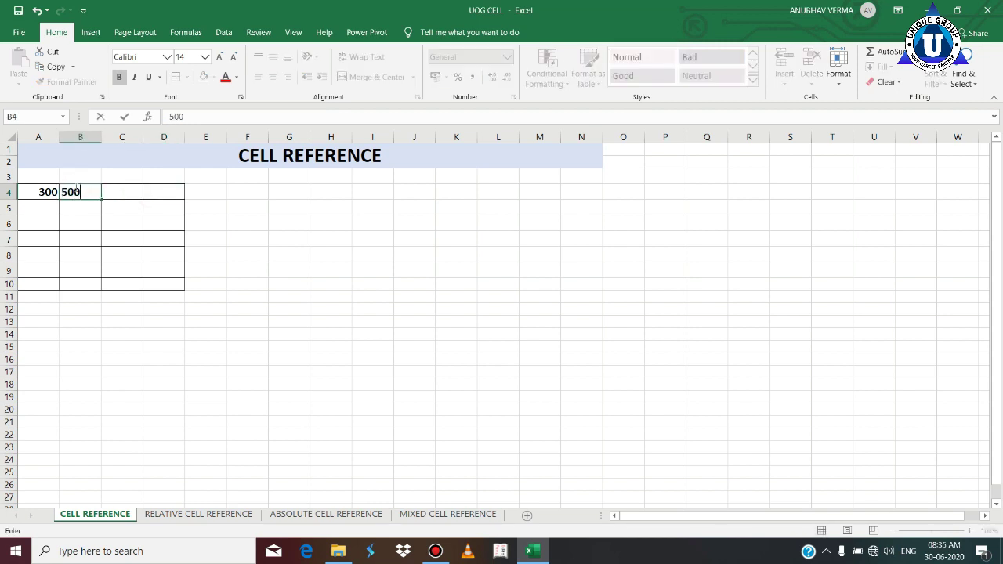
key("Return")
Step: Give D4 the formula =B4-A4, showing 200
left_click(167, 192)
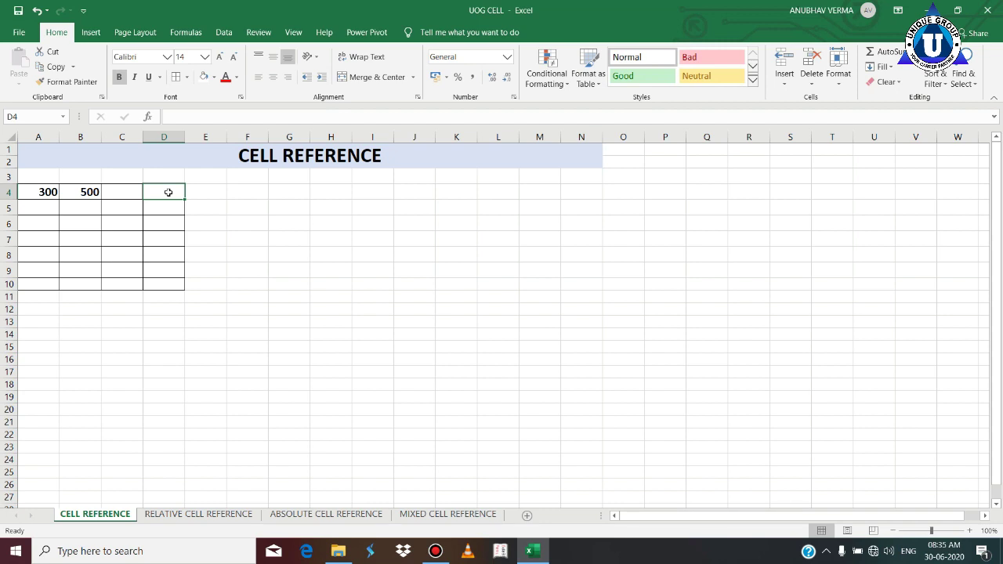
type("=")
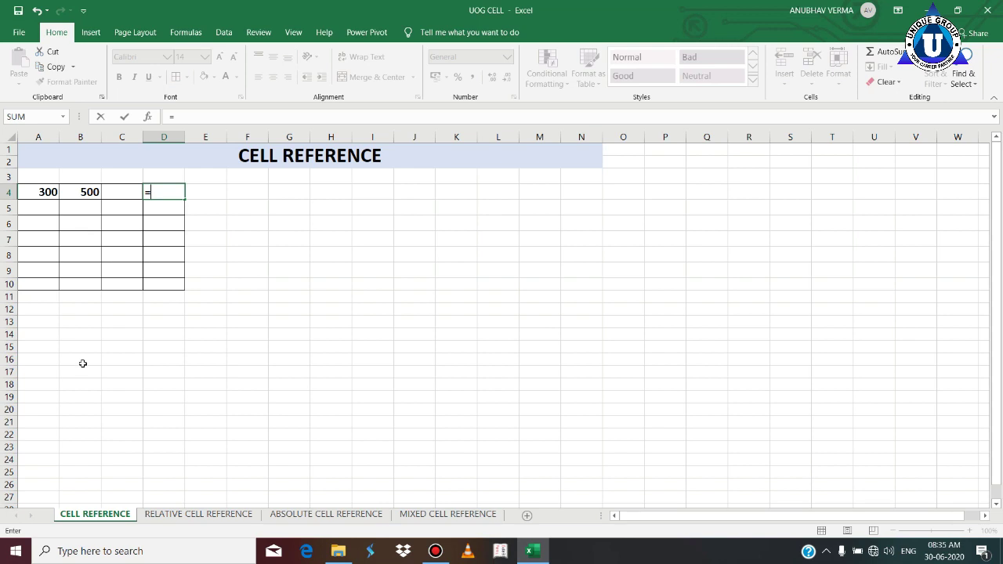
left_click(86, 193)
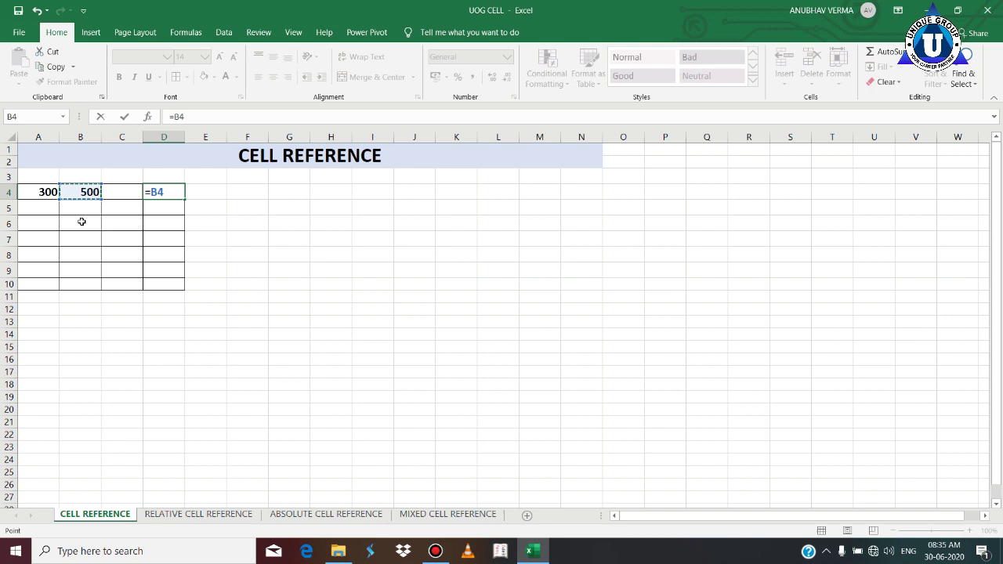
type("-")
left_click(50, 197)
key("Return")
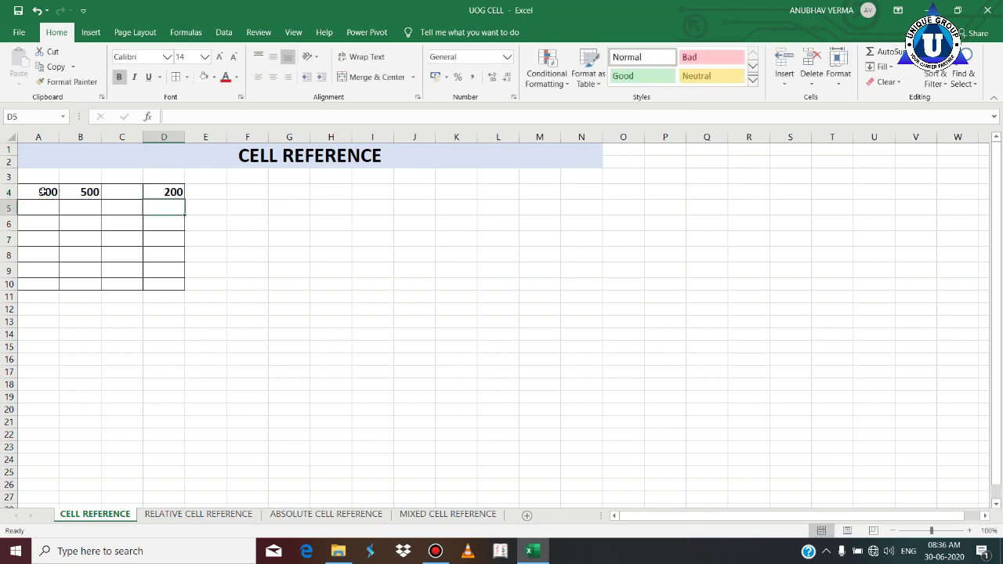
left_click(178, 192)
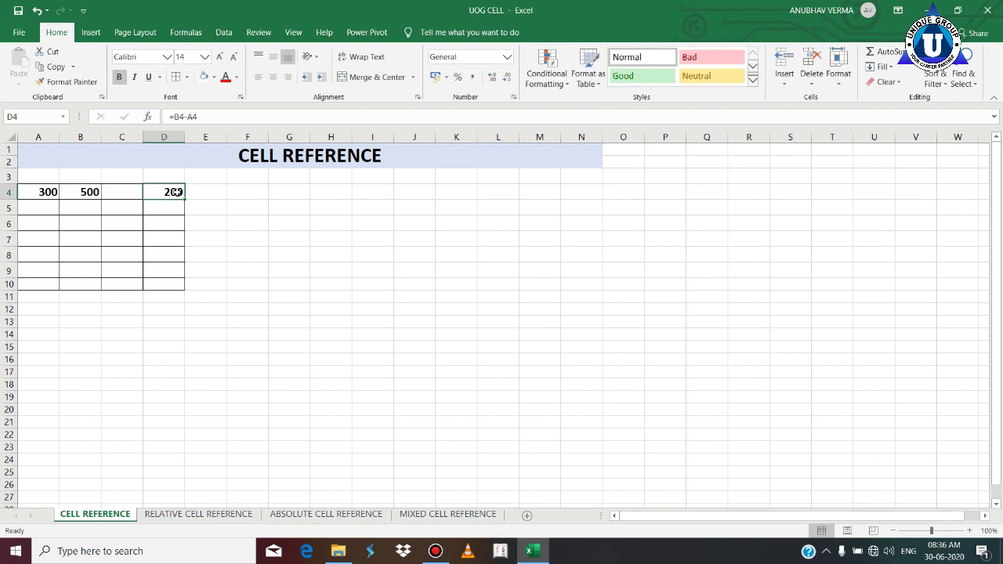
Step: Go to the RELATIVE CELL REFERENCE sheet and review its product, quantity, rate and total columns
left_click(198, 517)
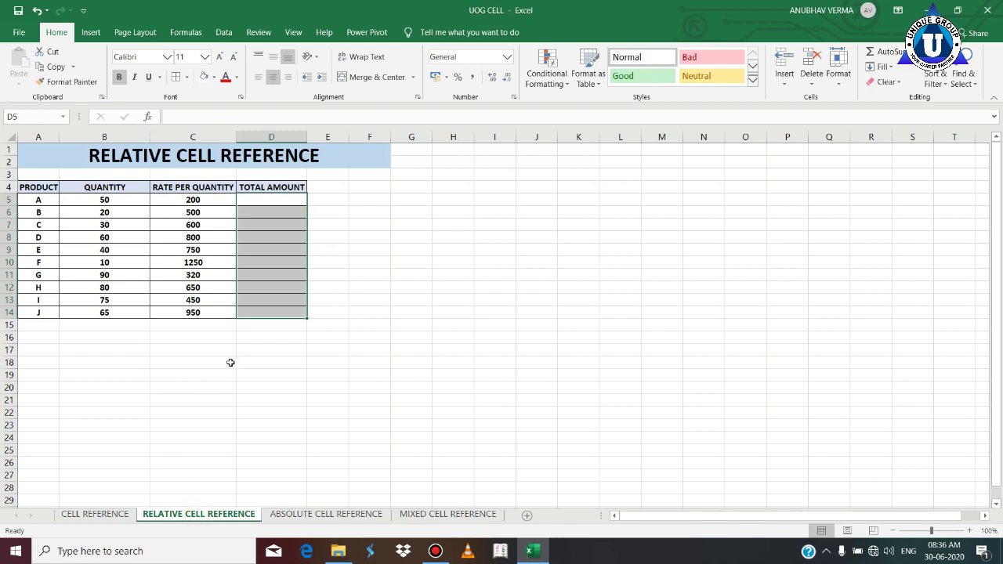
left_click(260, 201)
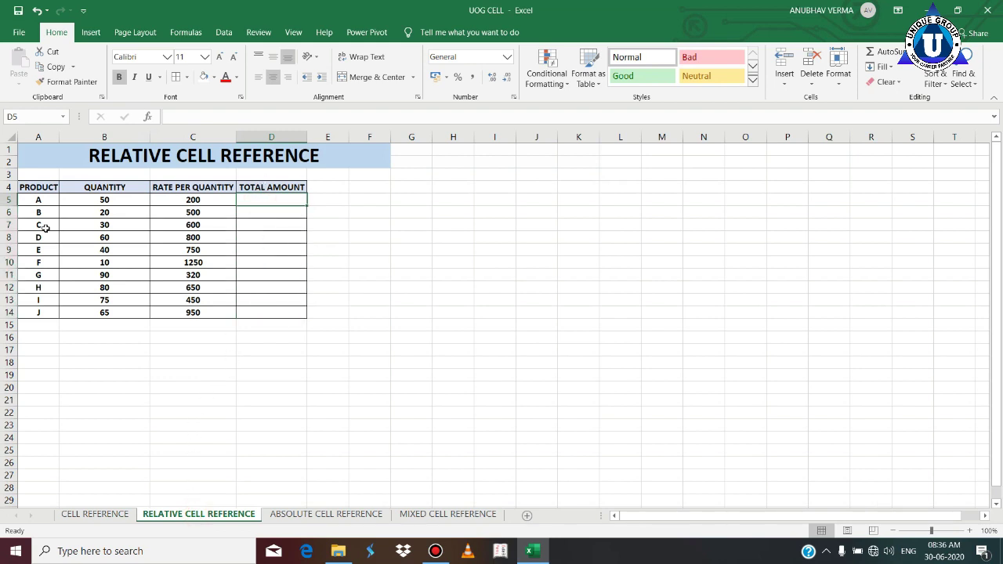
left_click_drag(37, 201, 38, 324)
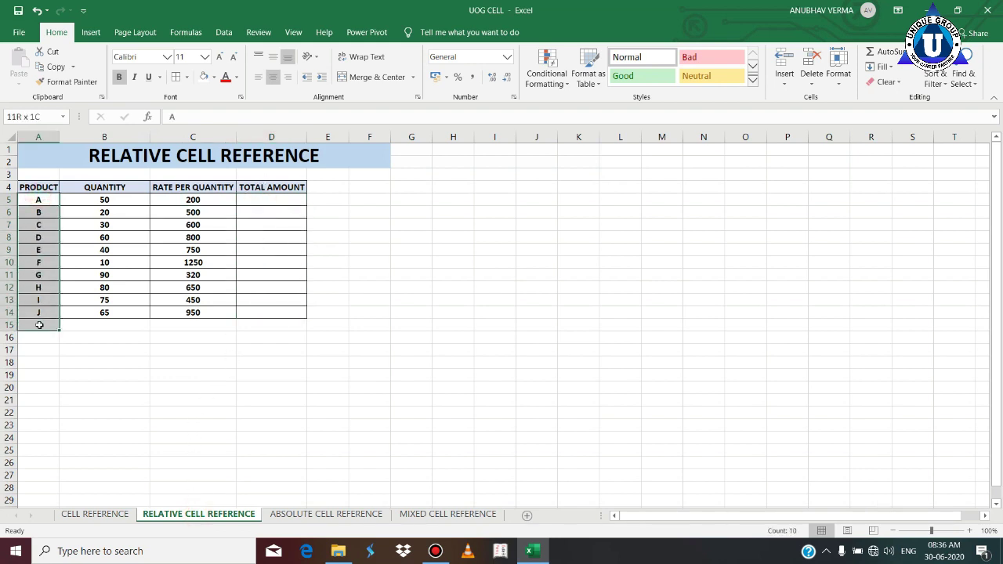
left_click_drag(105, 200, 107, 312)
left_click_drag(185, 200, 184, 313)
left_click_drag(264, 199, 264, 316)
Step: Check product A's quantity and rate, then start a formula in D5
left_click(258, 199)
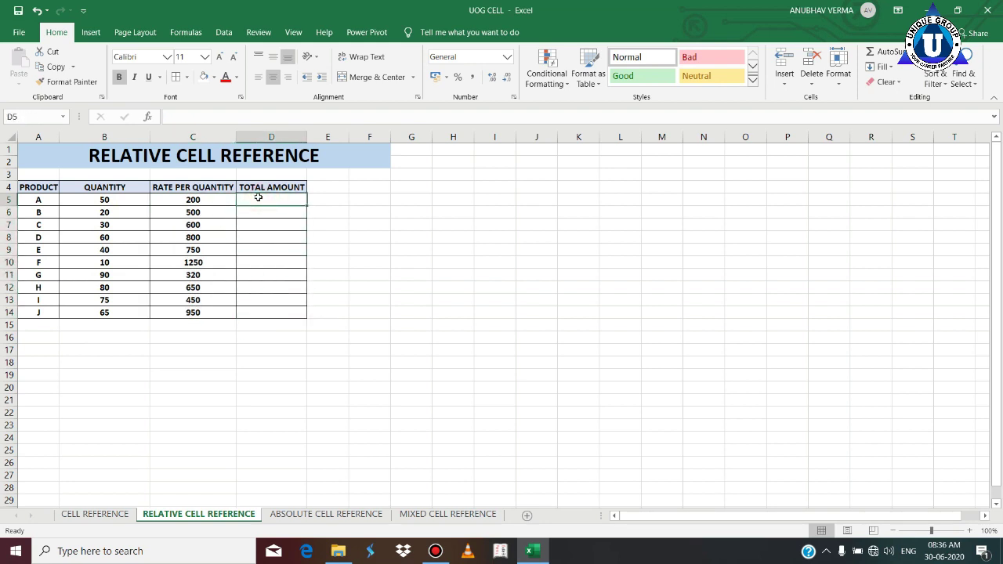
left_click(132, 200)
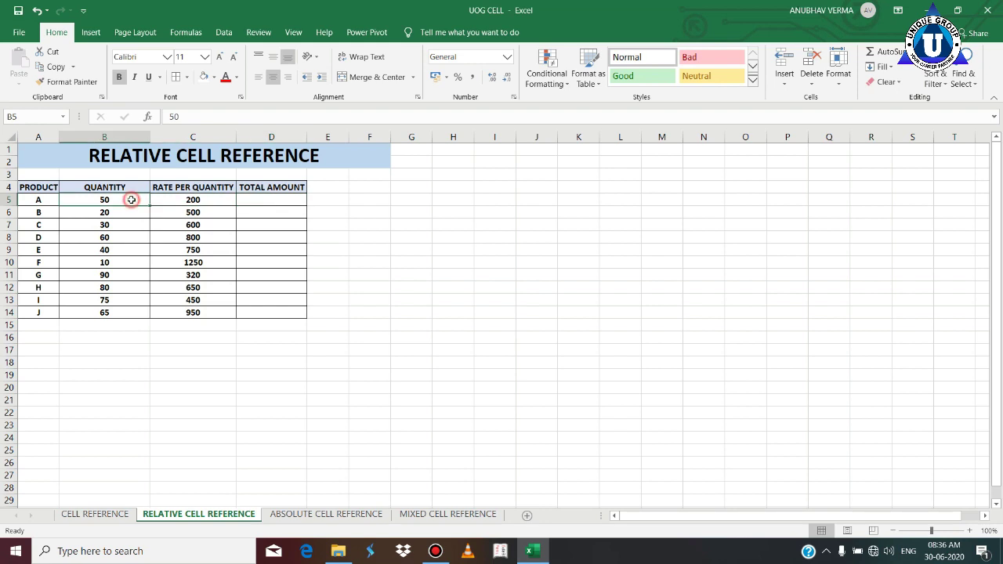
left_click(201, 199)
left_click(283, 197)
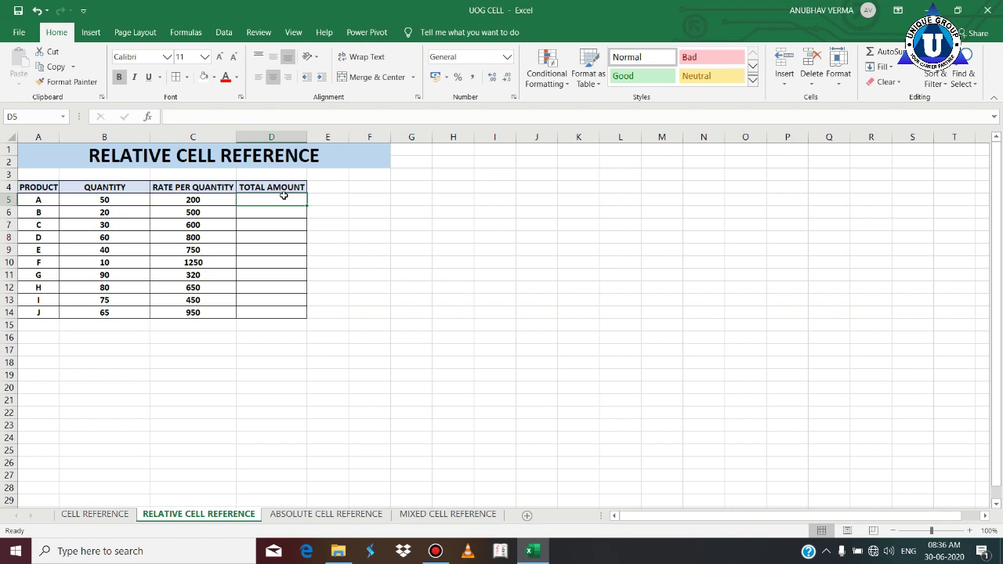
type("=")
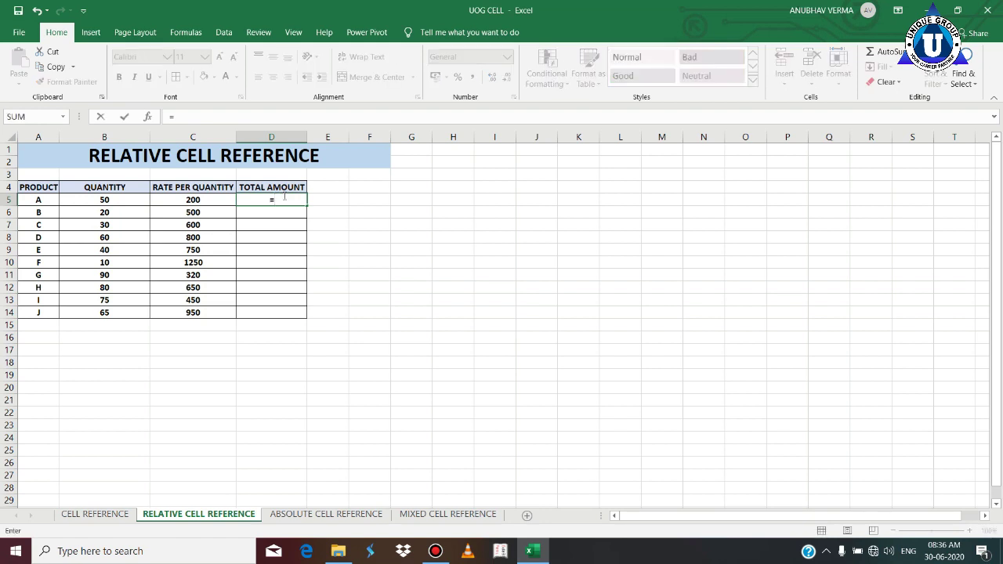
Step: Complete =B5*C5 in D5 and fill it down to D14
left_click(113, 203)
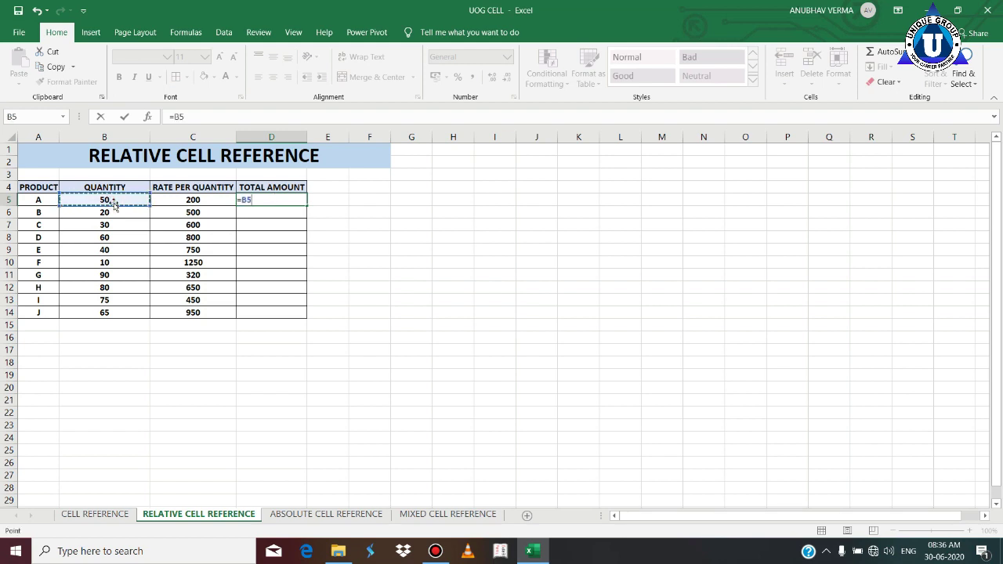
type("*")
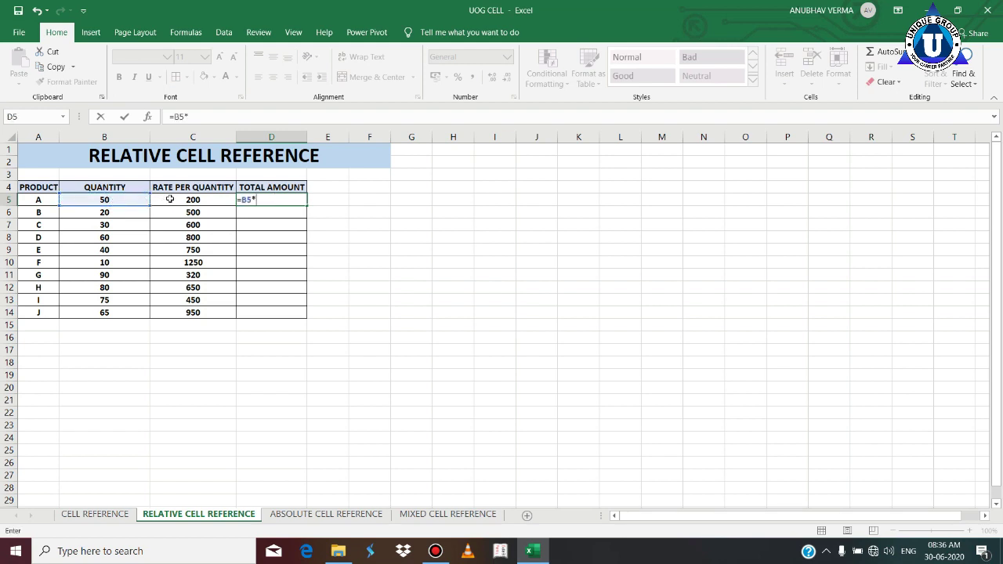
left_click(170, 200)
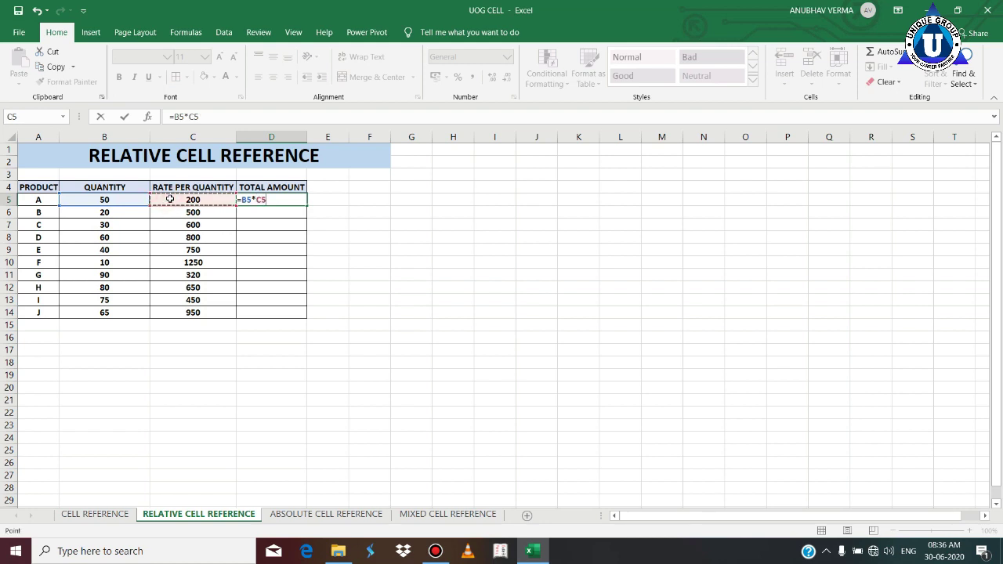
key("Return")
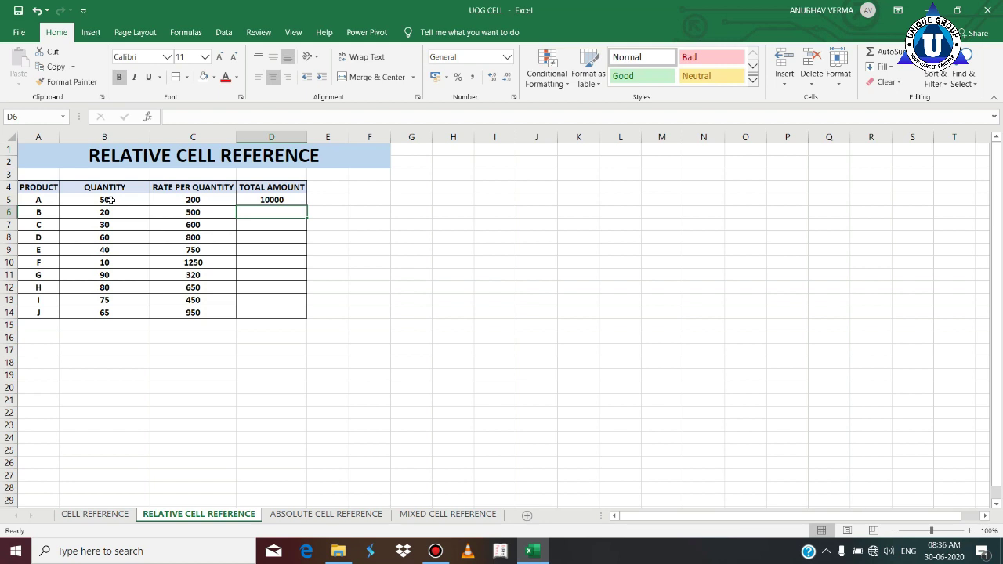
left_click(294, 200)
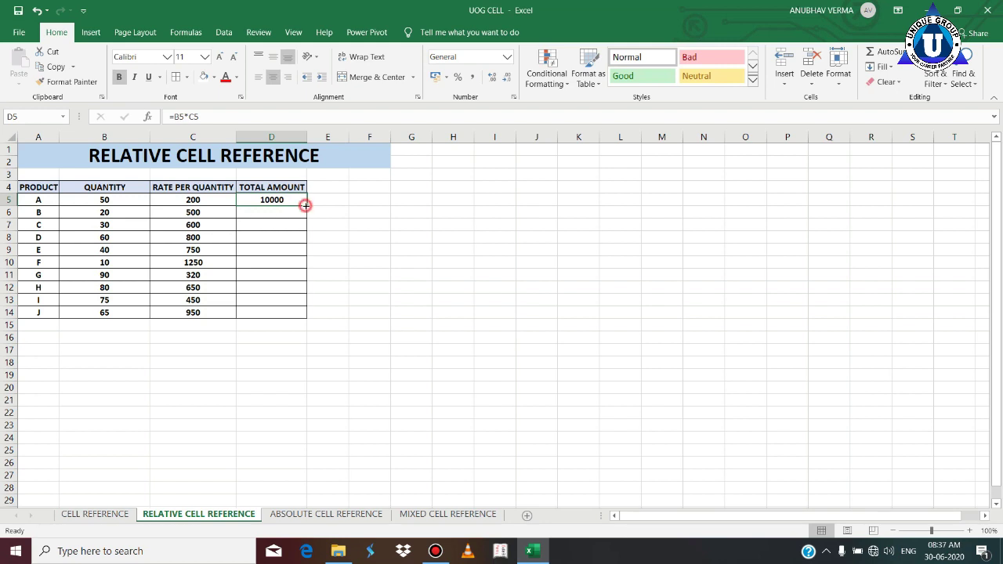
double_click(307, 206)
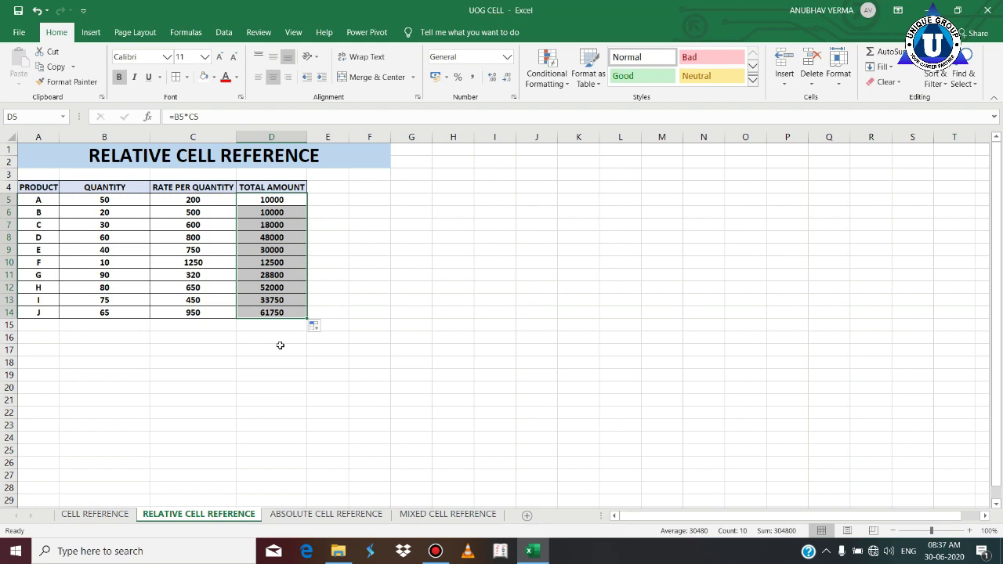
Step: Clear the totals and re-enter =B5*C5 into all of D5:D14 at once with Ctrl+Enter
key("Delete")
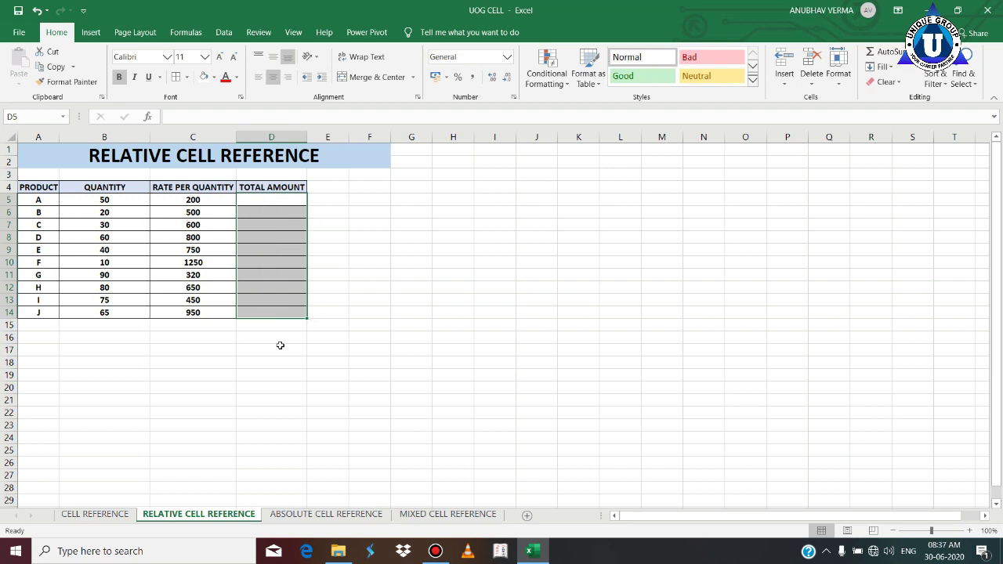
left_click(279, 345)
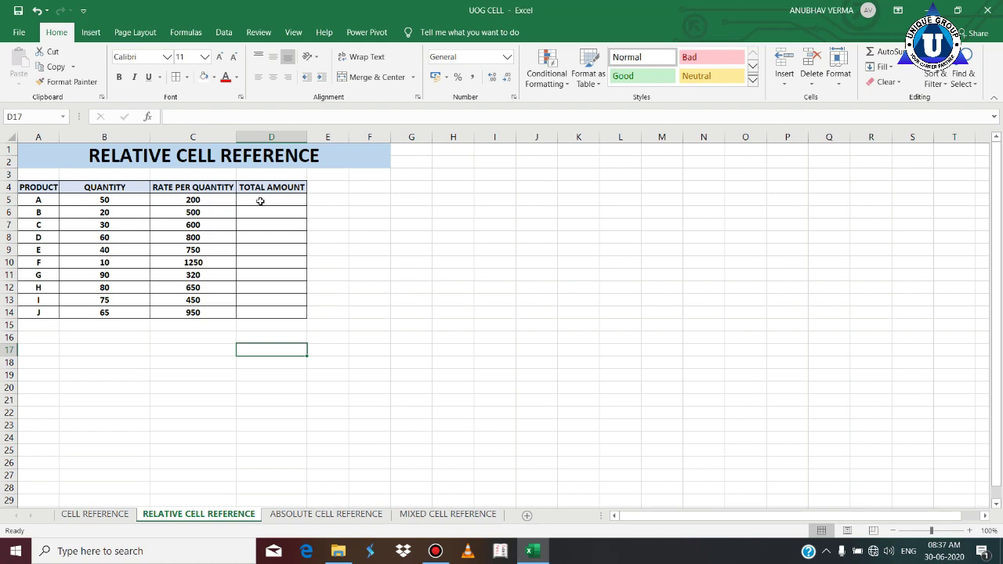
left_click_drag(260, 201, 263, 314)
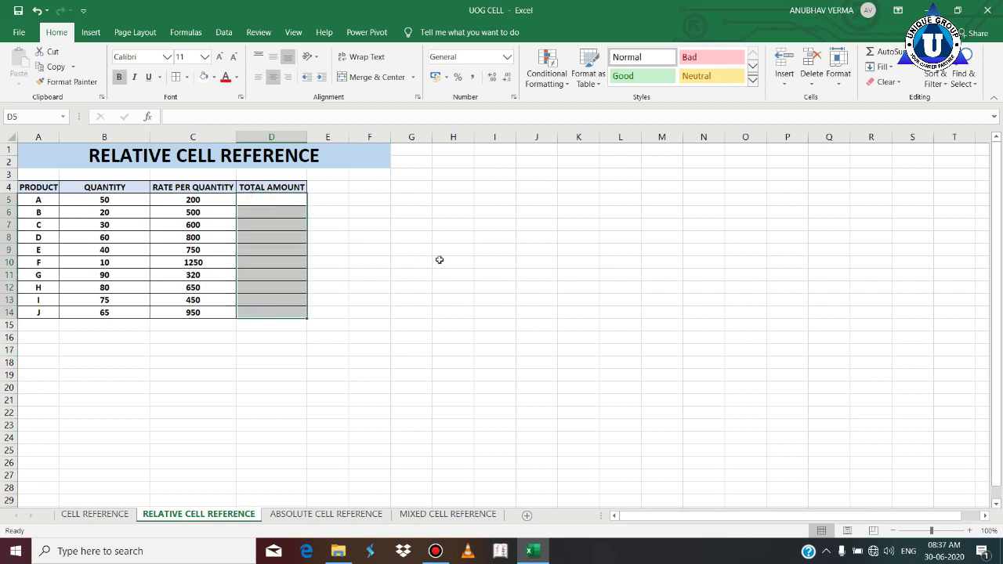
type("=")
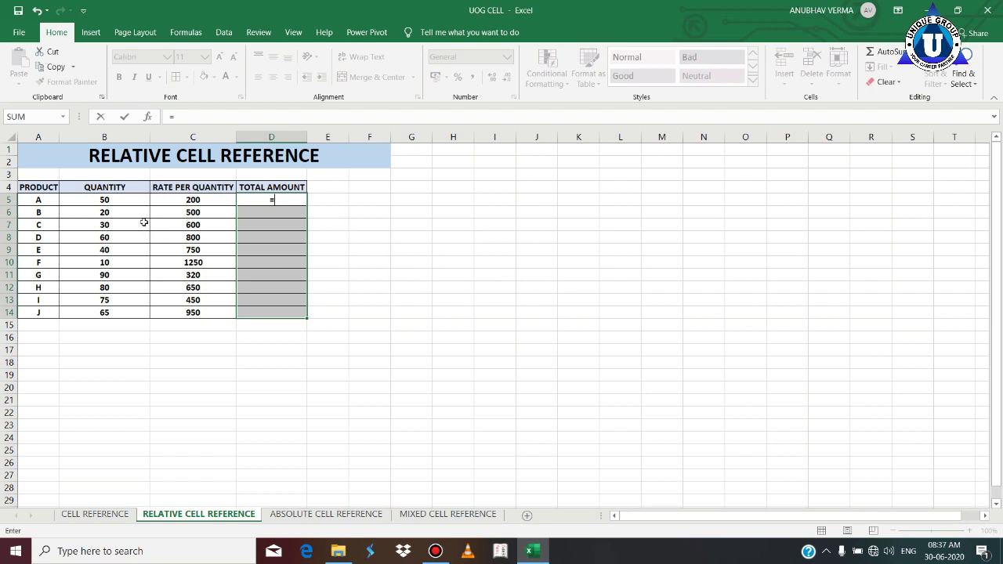
left_click(105, 201)
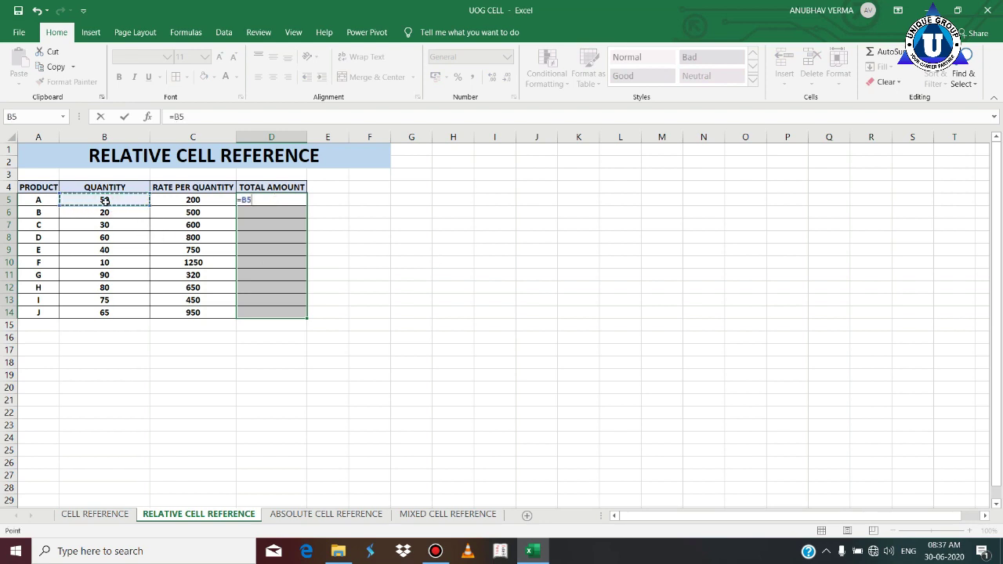
type("*")
left_click(177, 200)
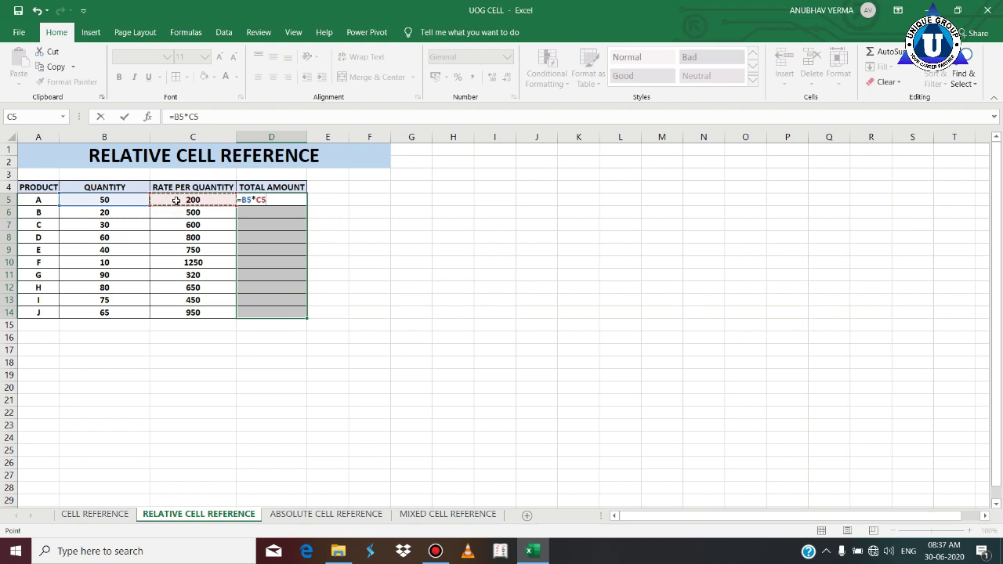
key("ctrl+Return")
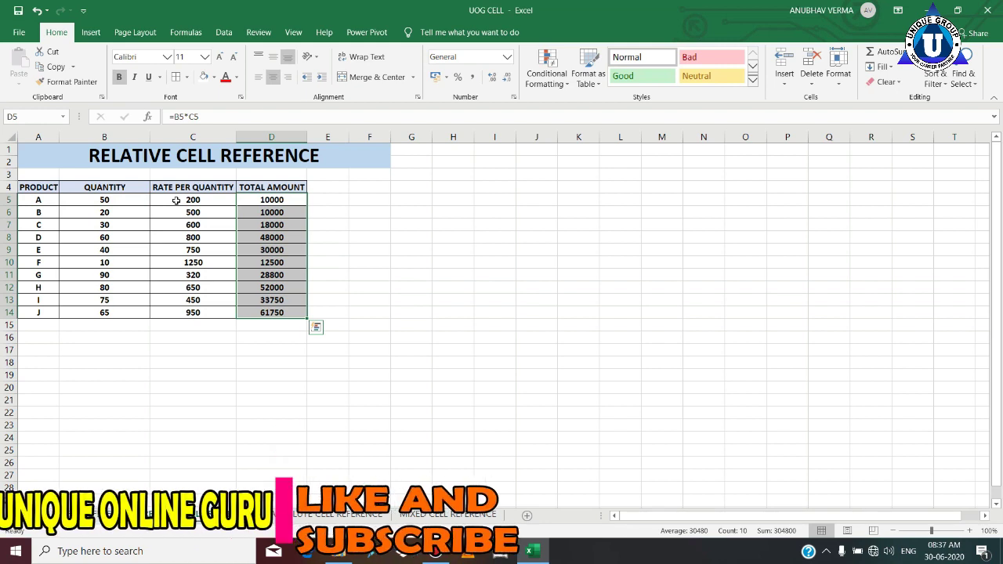
left_click(271, 200)
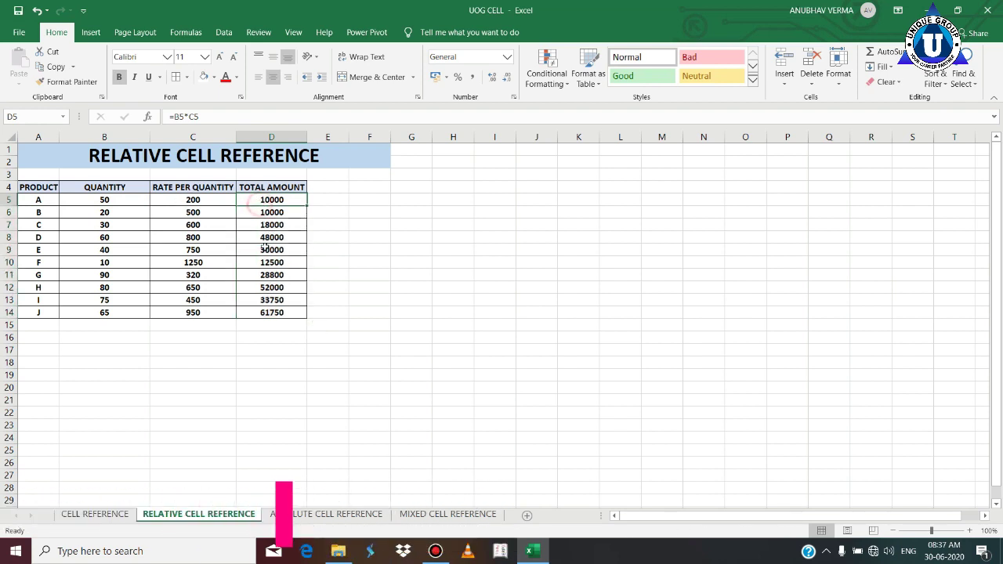
left_click(271, 262)
left_click(267, 303)
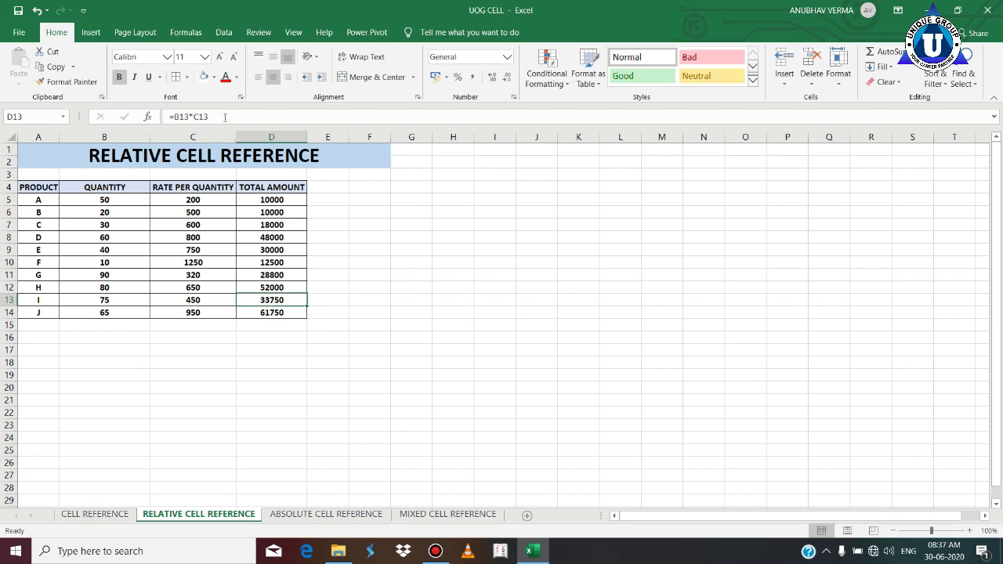
left_click(225, 117)
left_click_drag(224, 116, 173, 116)
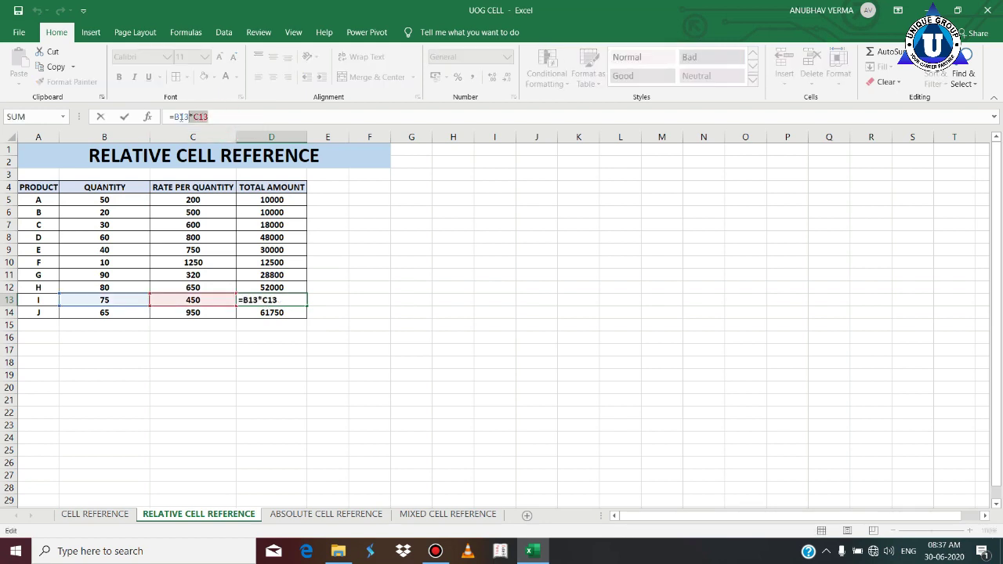
left_click(280, 250)
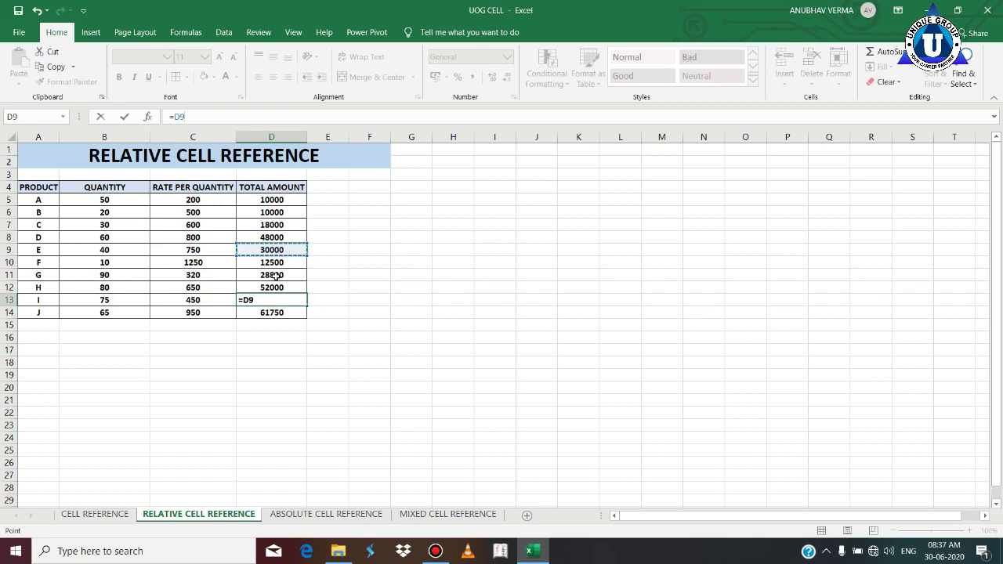
key("ctrl+z")
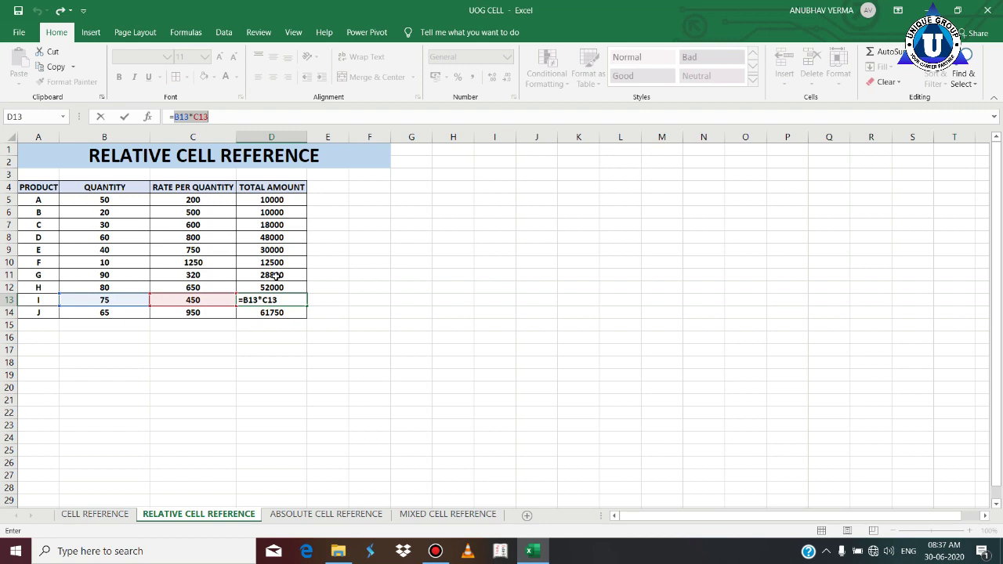
key("ctrl+y")
key("ctrl+z")
key("Return")
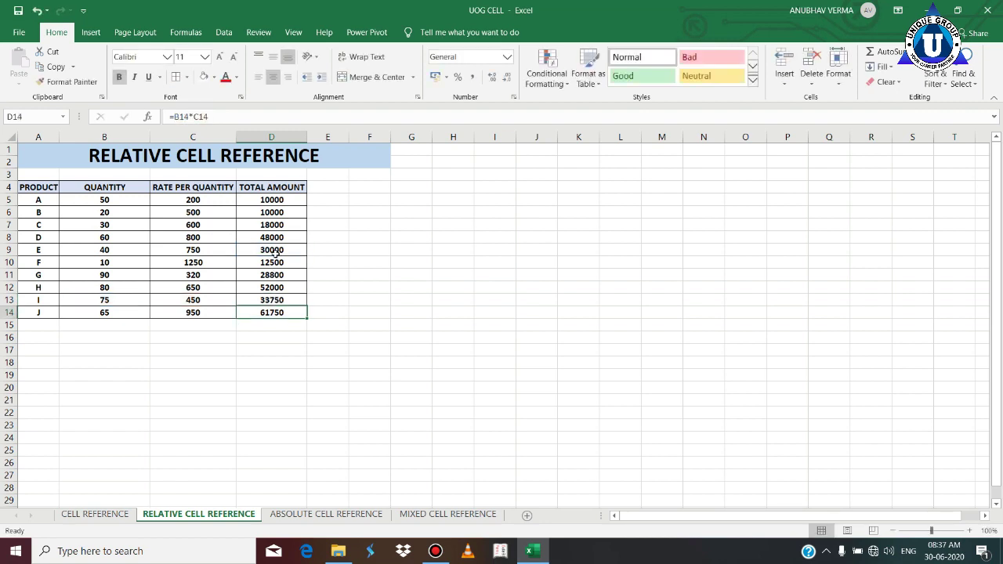
left_click(275, 225)
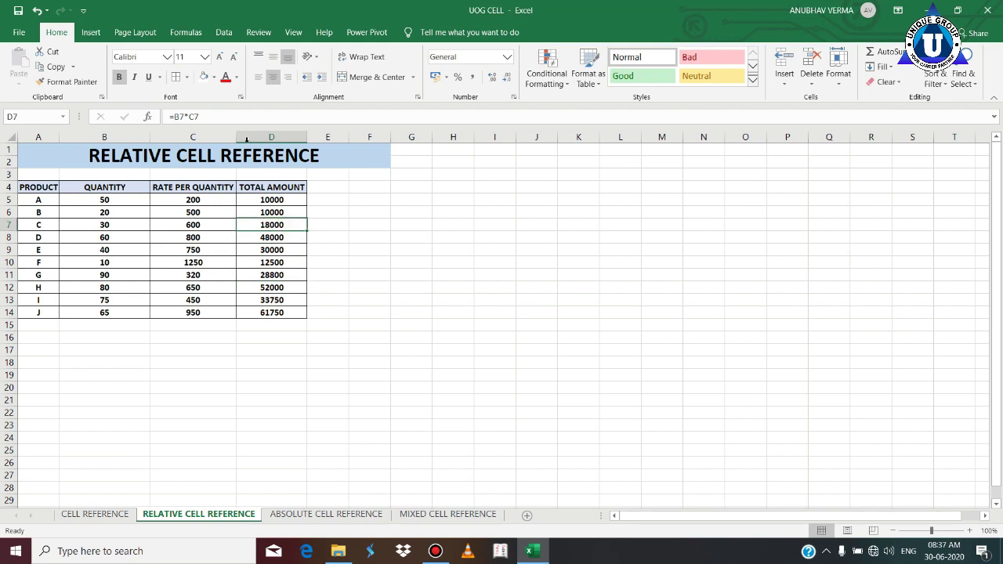
left_click_drag(283, 201, 291, 311)
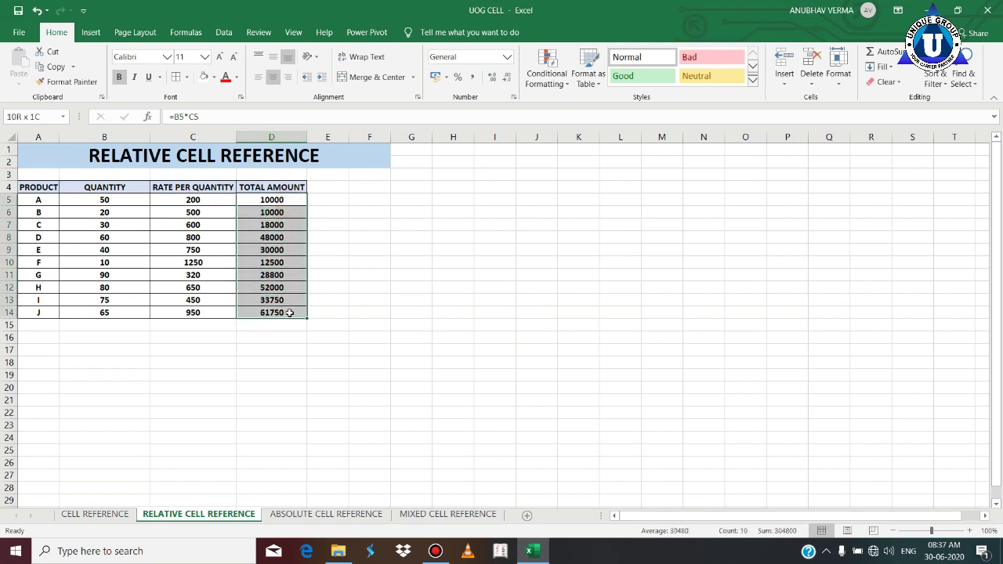
left_click(336, 266)
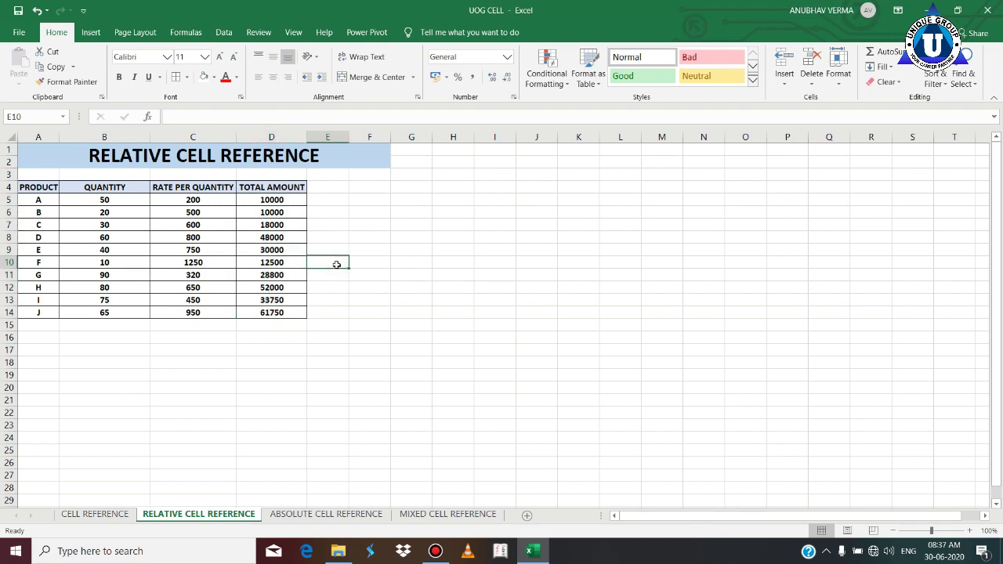
key("ctrl+grave")
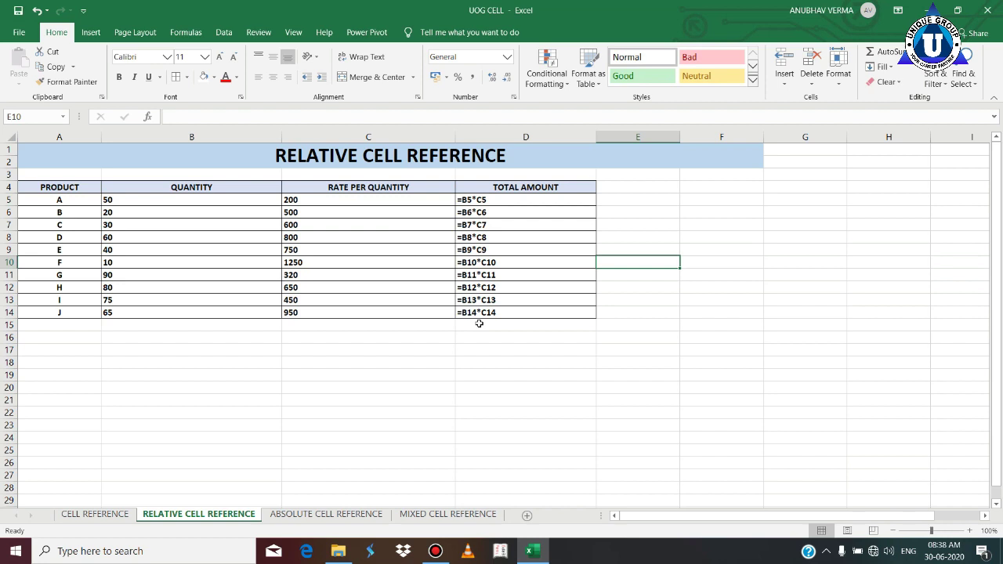
key("ctrl+grave")
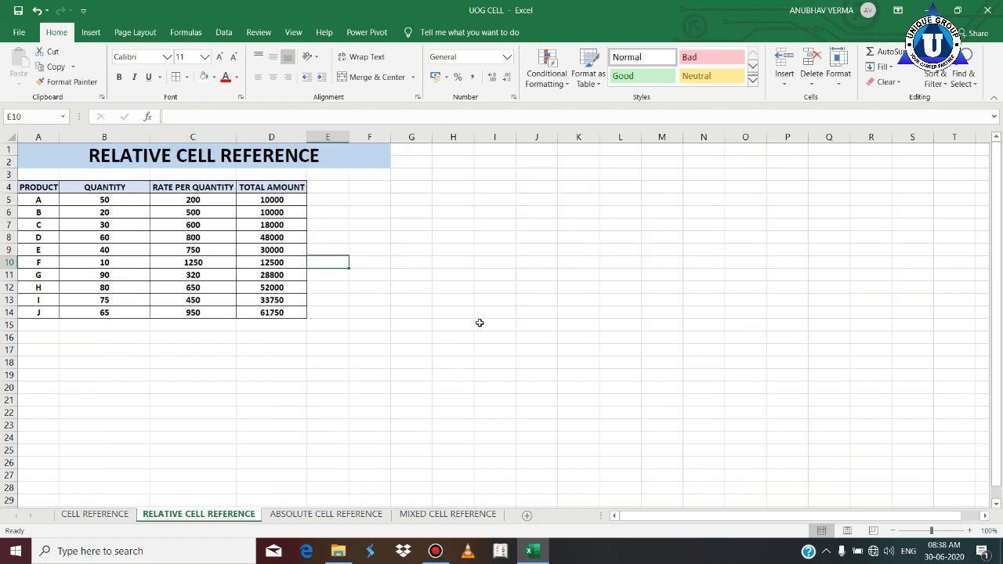
Step: Go to the ABSOLUTE CELL REFERENCE sheet and review the total amount and transportation charge columns
left_click(357, 518)
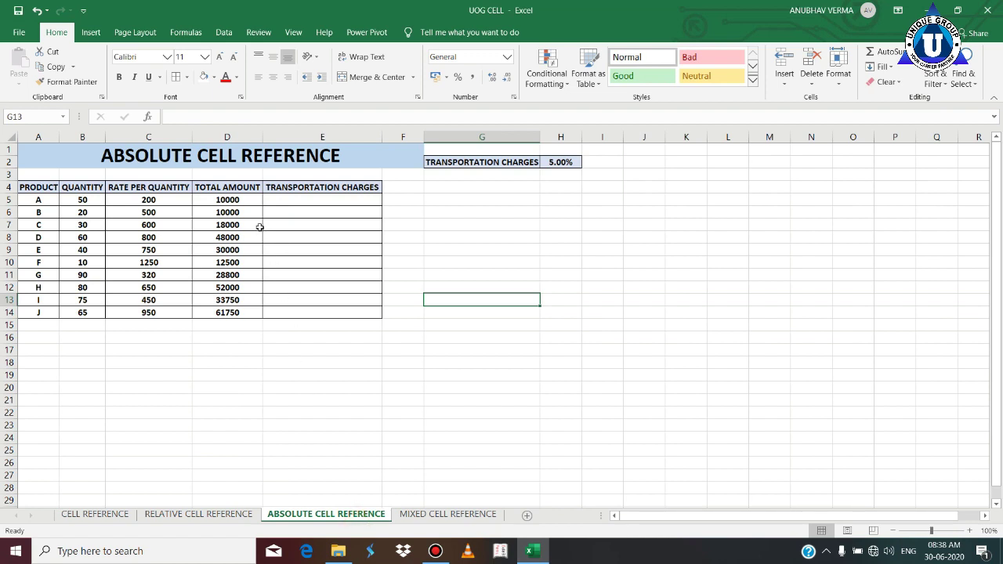
left_click_drag(242, 200, 235, 312)
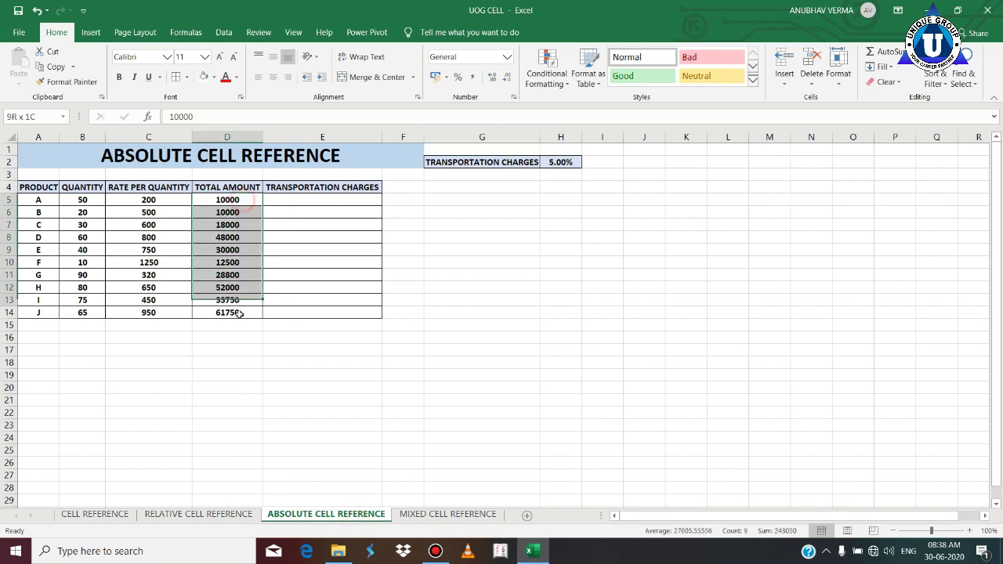
left_click_drag(313, 201, 311, 312)
left_click_drag(243, 203, 235, 312)
Step: Enter =D5*H2 in E5 using arrow keys, giving a 500 charge
left_click(306, 200)
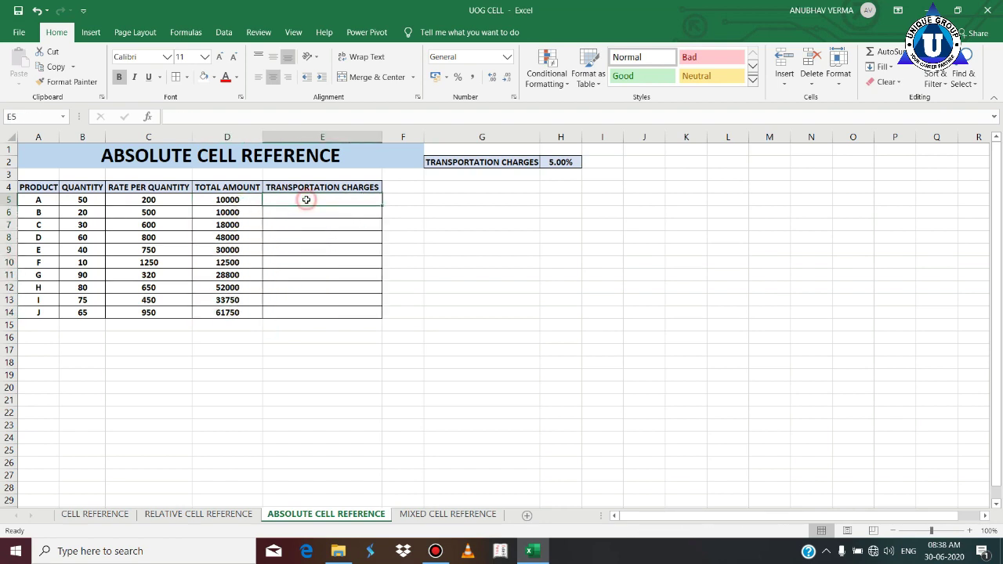
type("=")
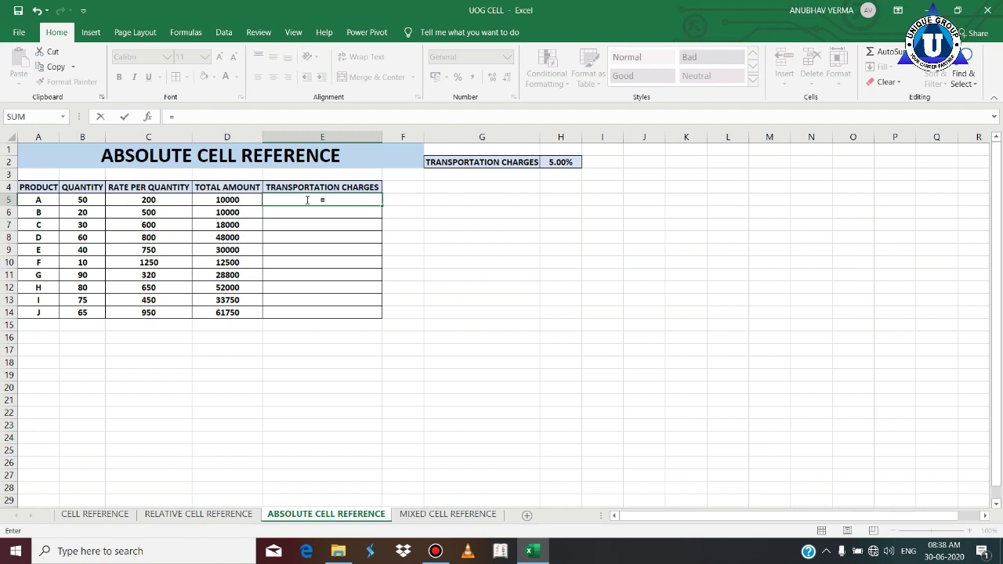
key("Left")
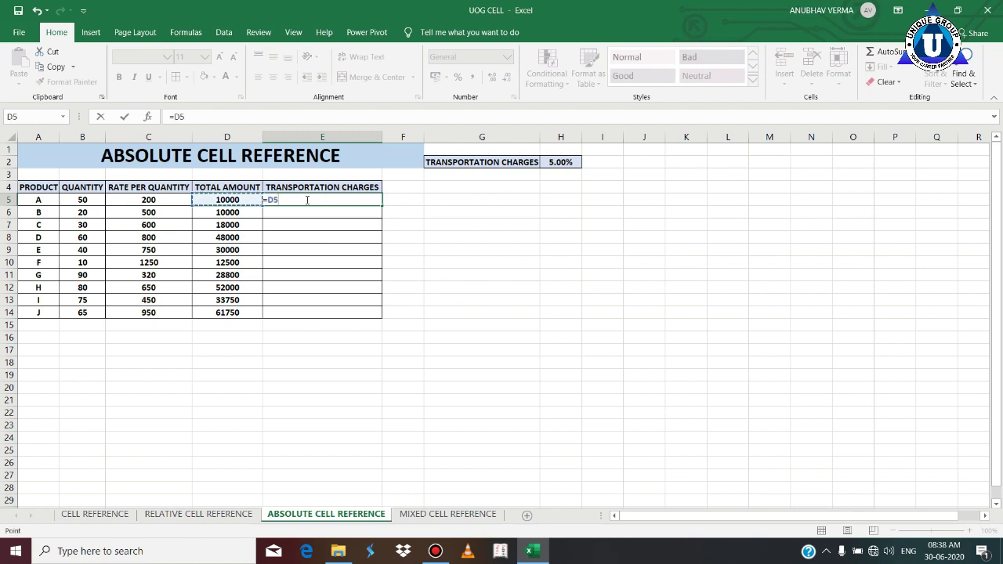
type("*")
key("Right")
key("Right")
key("Right")
key("Right")
key("Up")
key("Up")
key("Up")
key("Left")
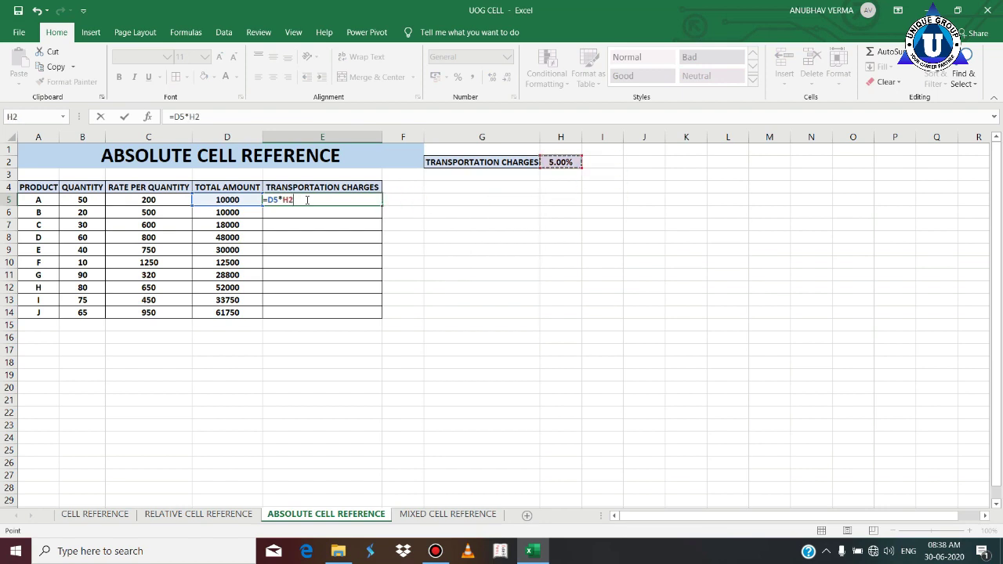
key("Return")
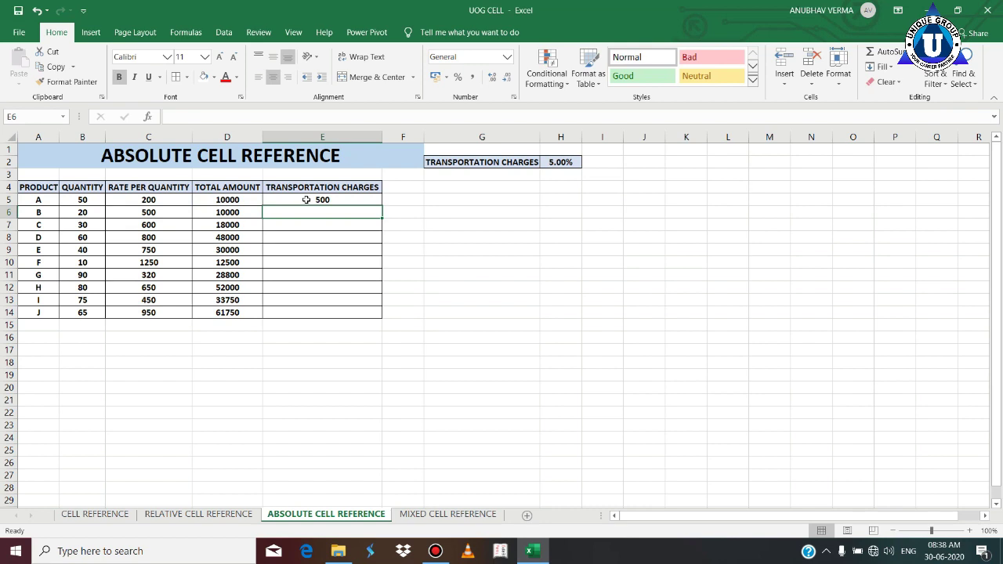
left_click(307, 199)
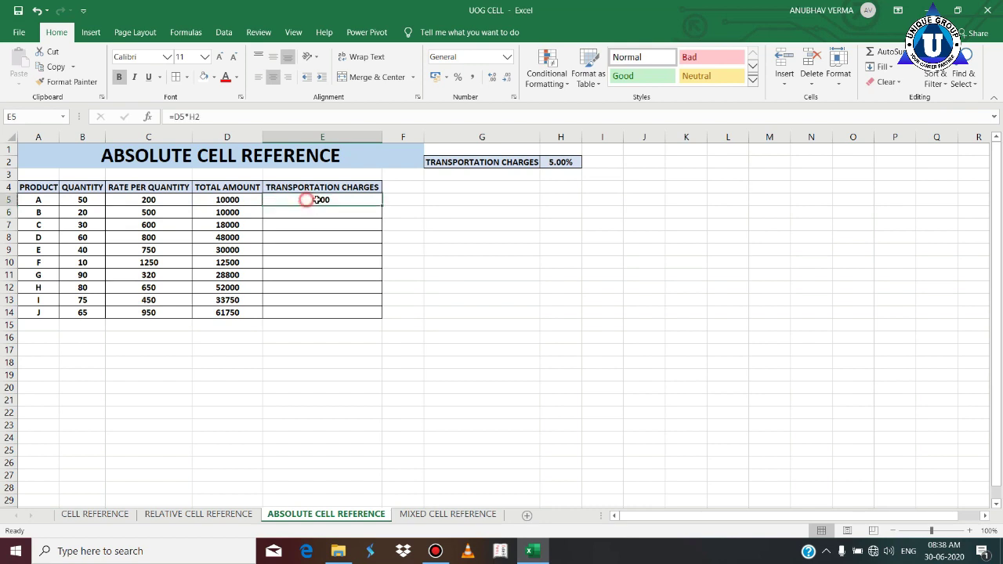
Step: Fill the E5 formula down to E14, leaving E6:E14 showing 0
double_click(382, 206)
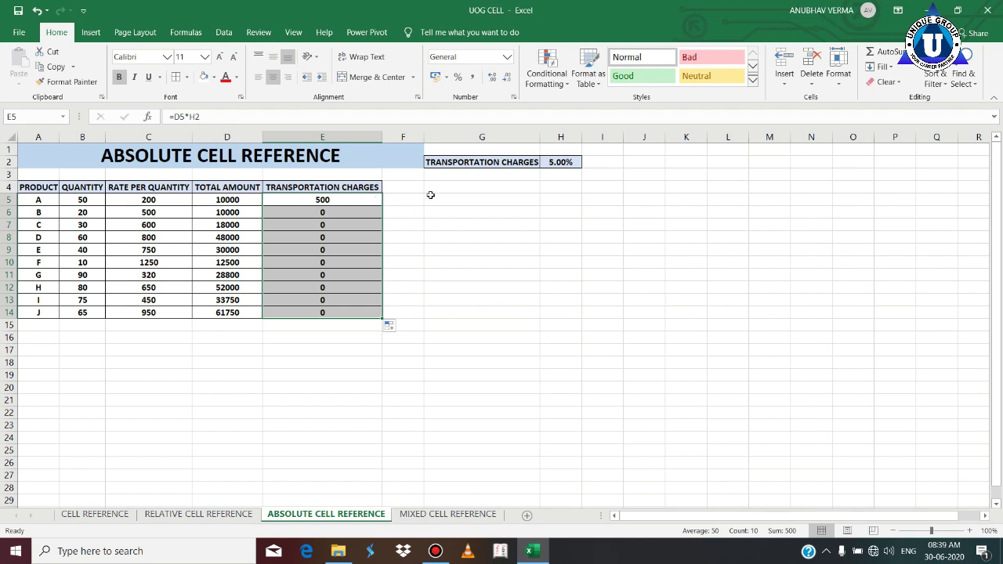
left_click(345, 201)
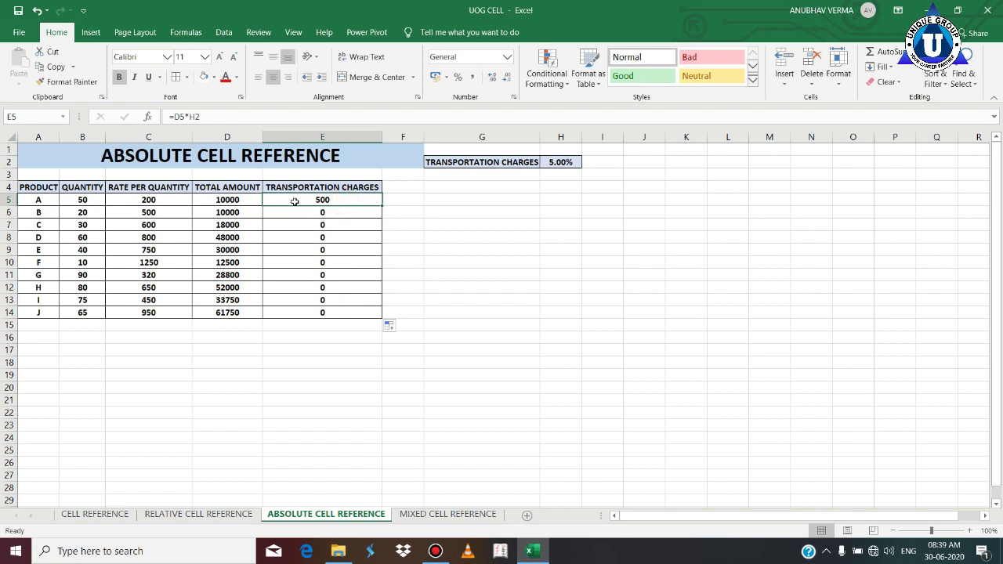
key("ctrl+grave")
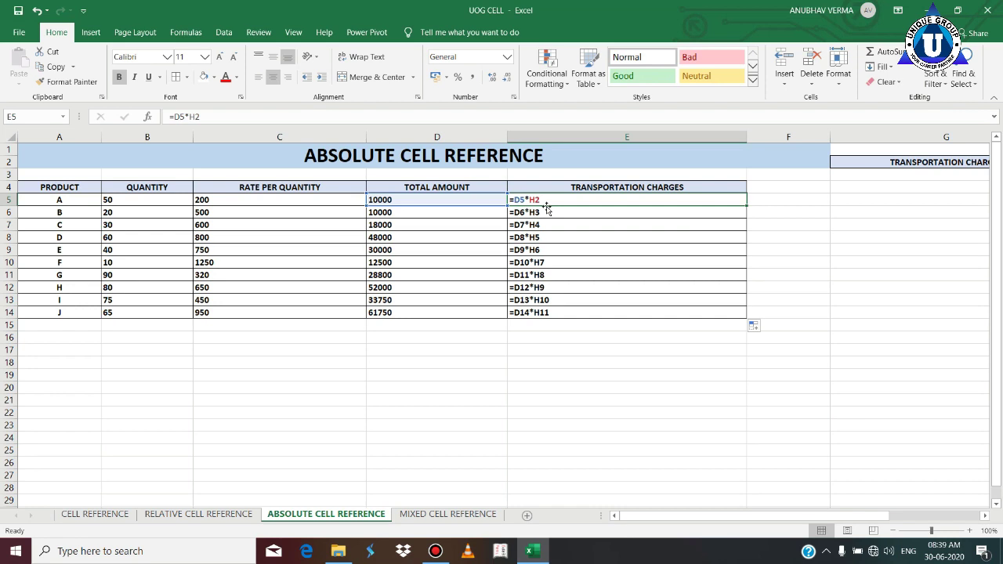
left_click_drag(696, 518, 807, 529)
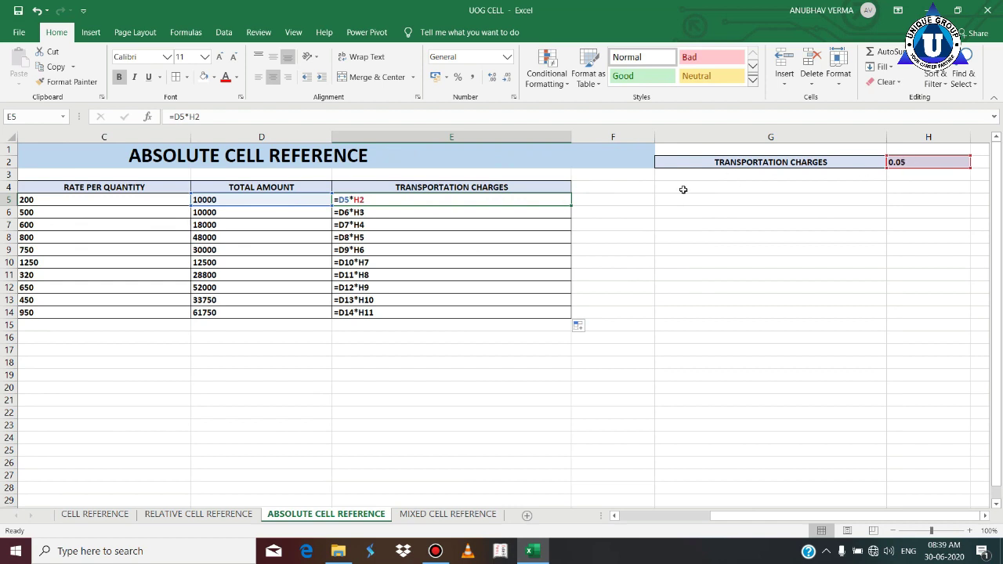
left_click(493, 215)
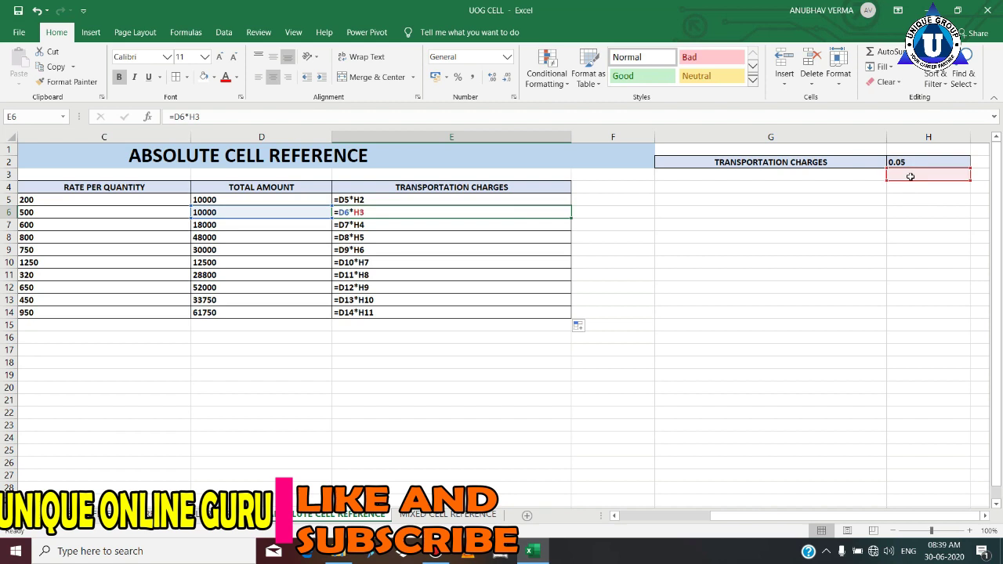
left_click(546, 224)
left_click(544, 238)
left_click(538, 262)
left_click(531, 287)
left_click(527, 312)
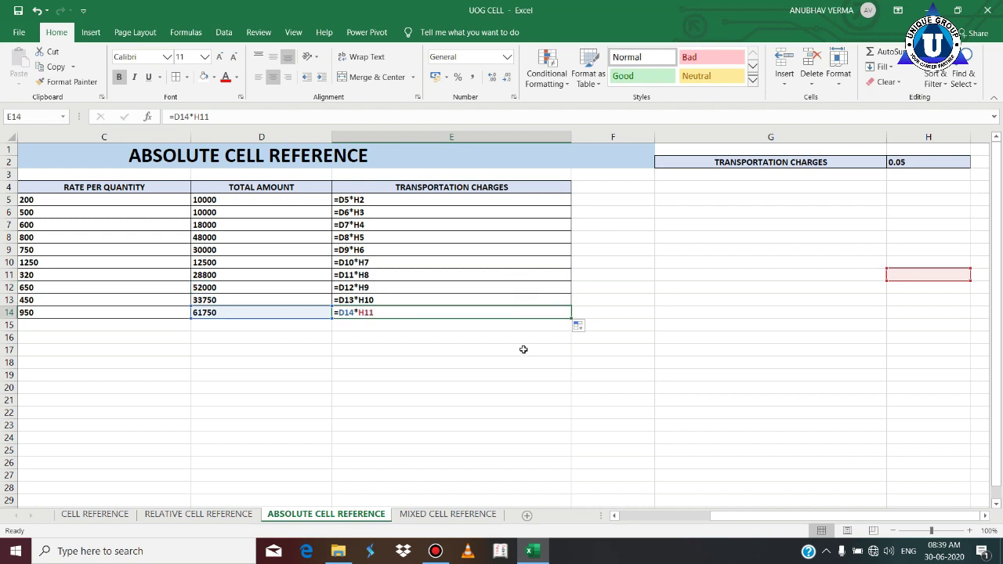
key("ctrl+grave")
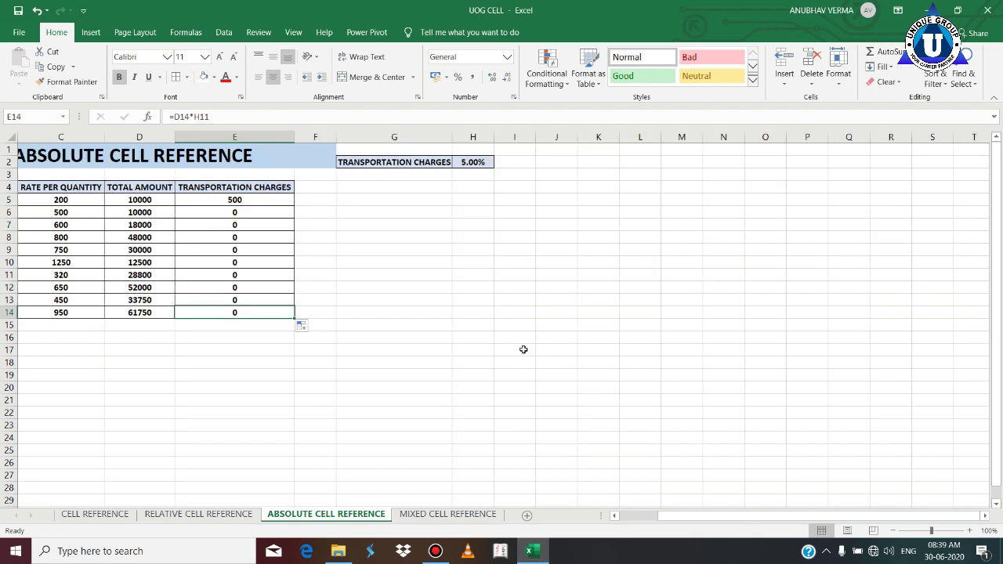
left_click_drag(280, 197, 271, 312)
Step: Refill E5:E14 with =D5*$H$2 via Ctrl+Enter and show formulas to verify the locked H2
key("Delete")
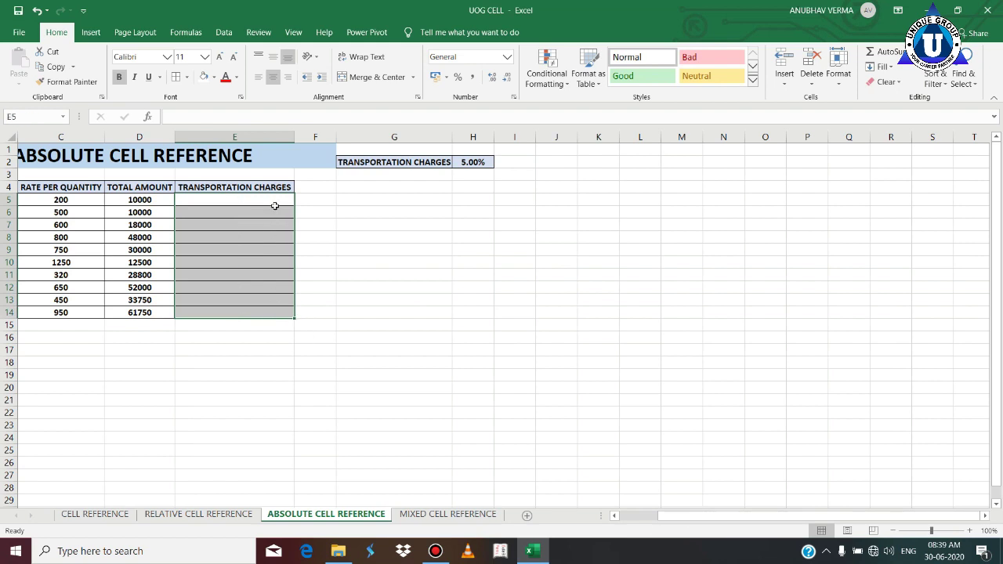
left_click_drag(763, 518, 706, 519)
type("=")
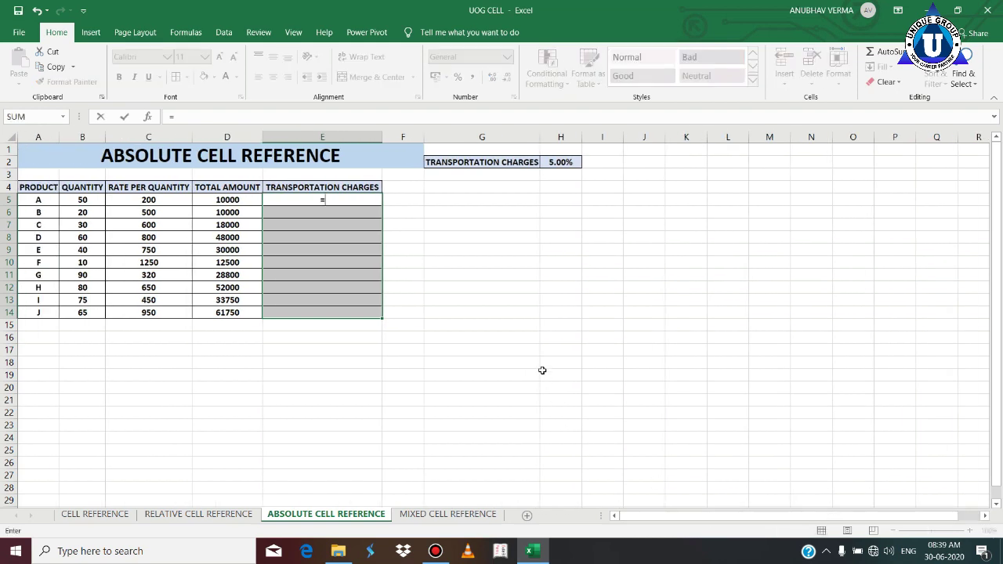
left_click(232, 200)
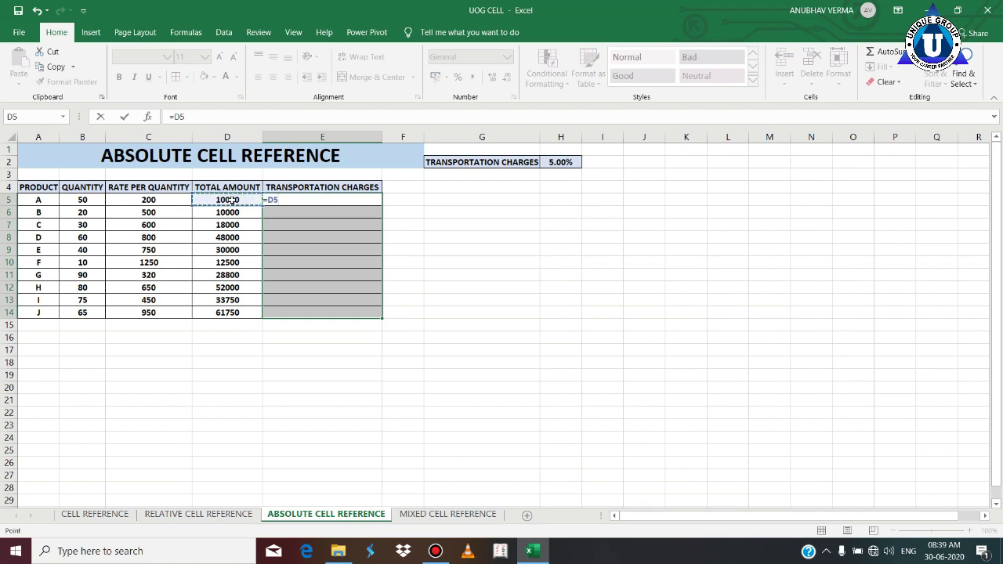
type("*")
left_click(566, 161)
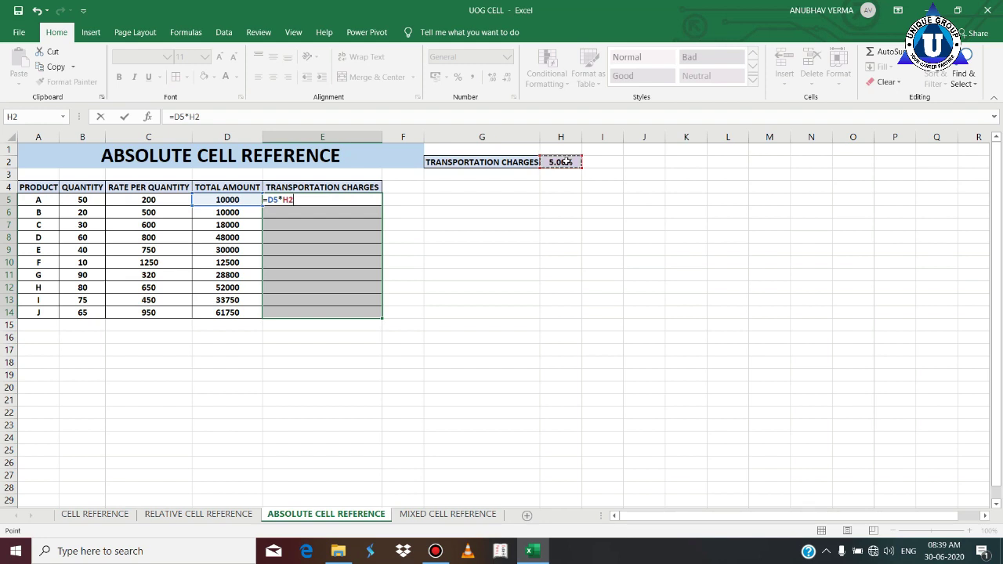
key("F4")
key("ctrl+Return")
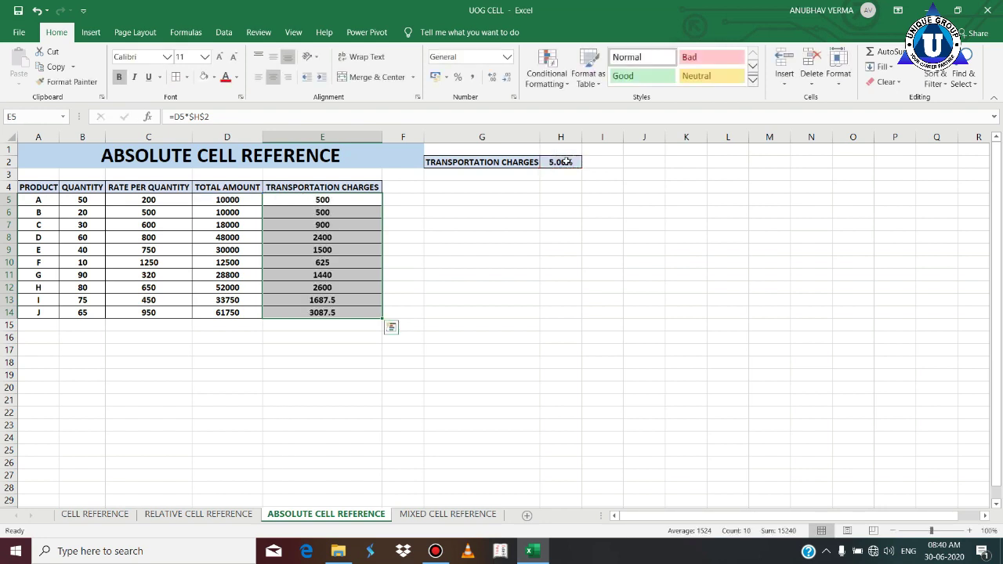
key("ctrl+grave")
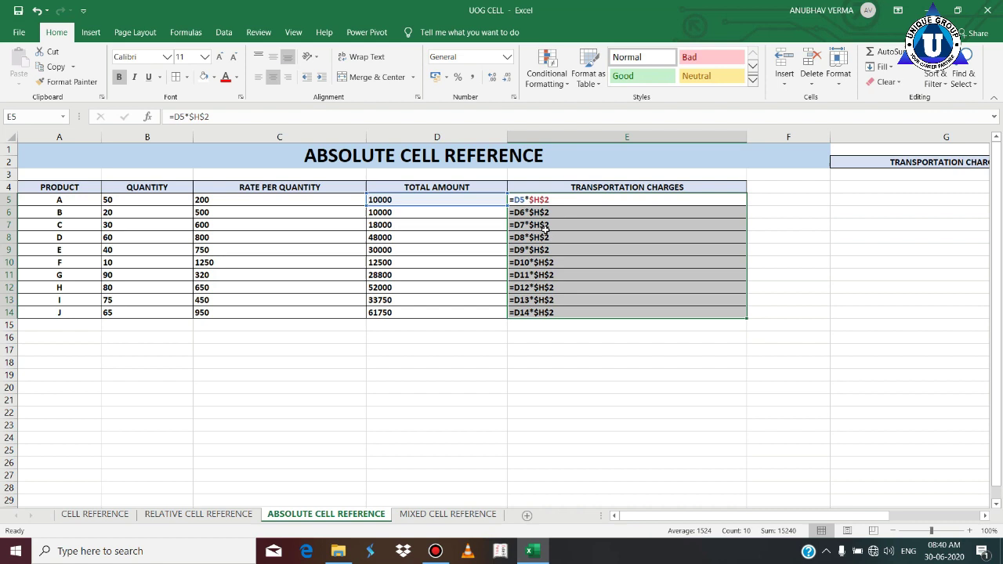
Step: Switch back from formula view so charges show calculated values 500 to 3087.5
left_click(535, 370)
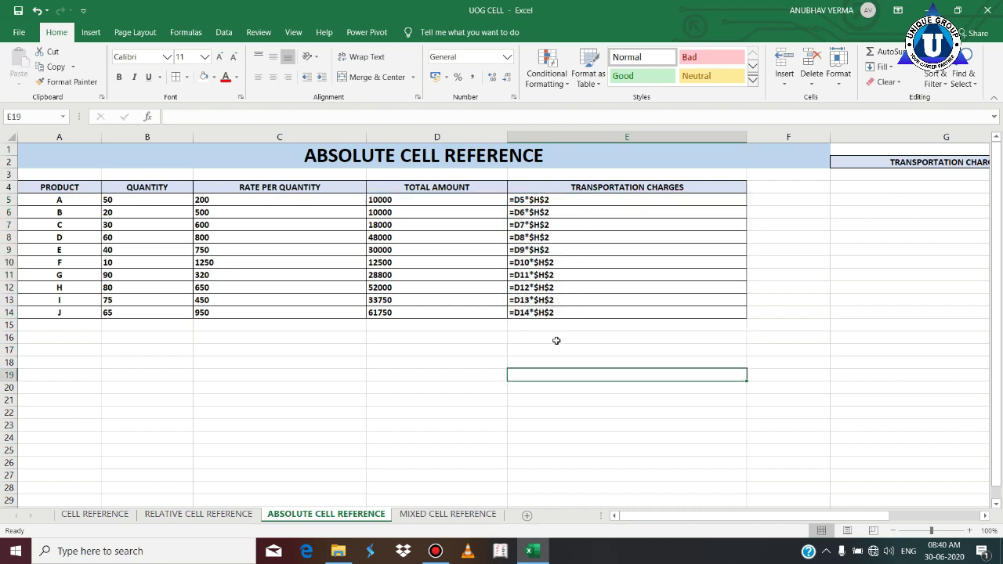
key("ctrl+grave")
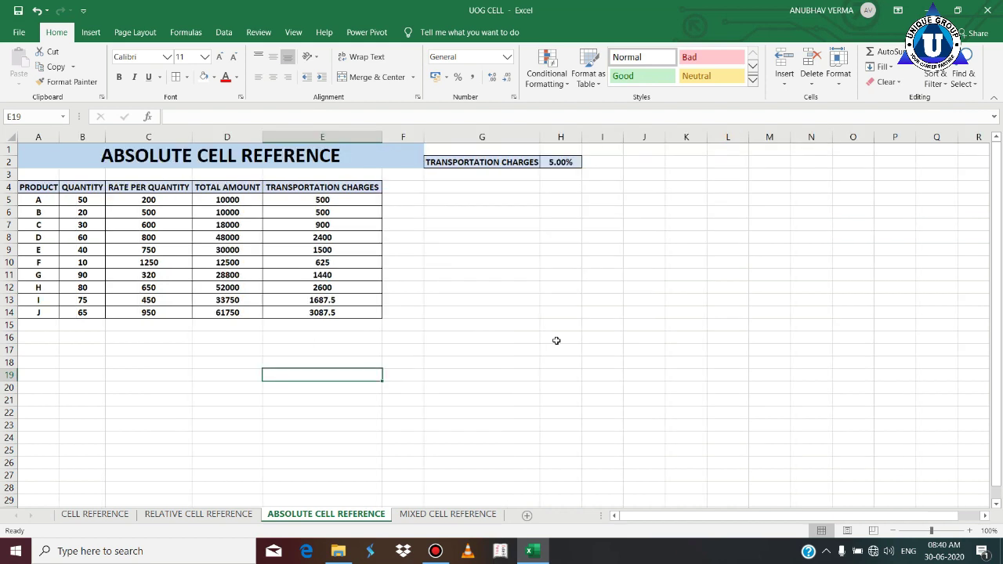
left_click(352, 202)
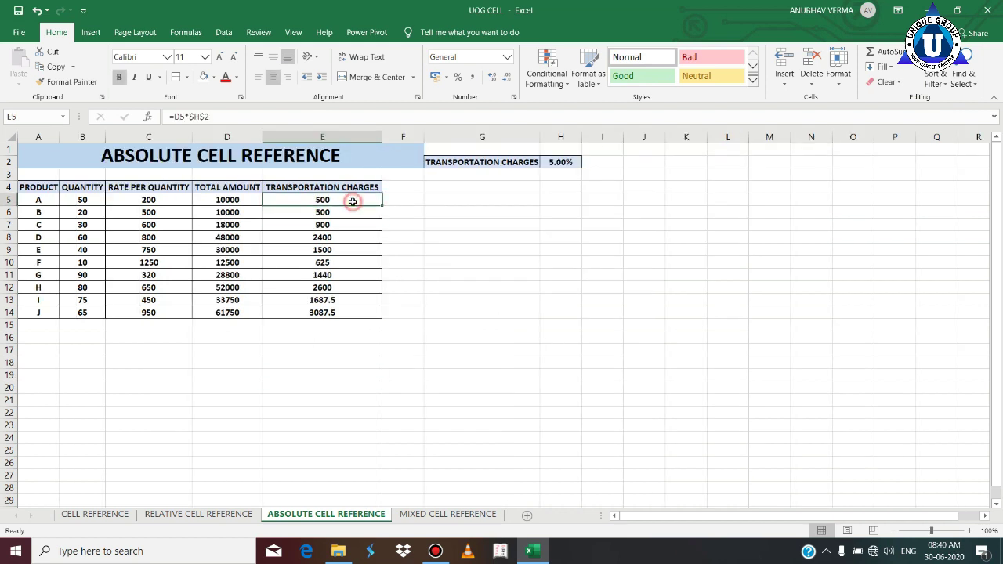
left_click(458, 514)
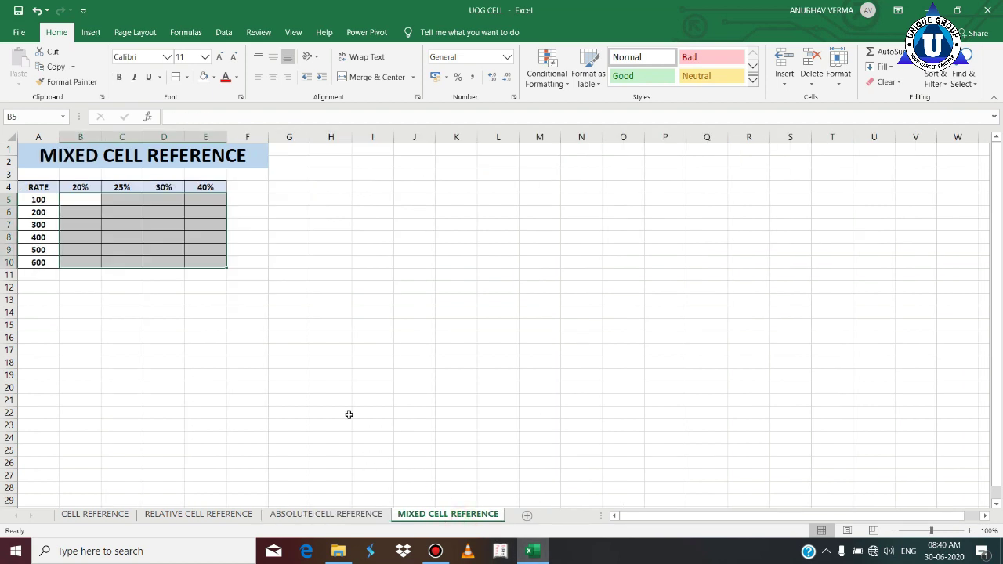
left_click(195, 318)
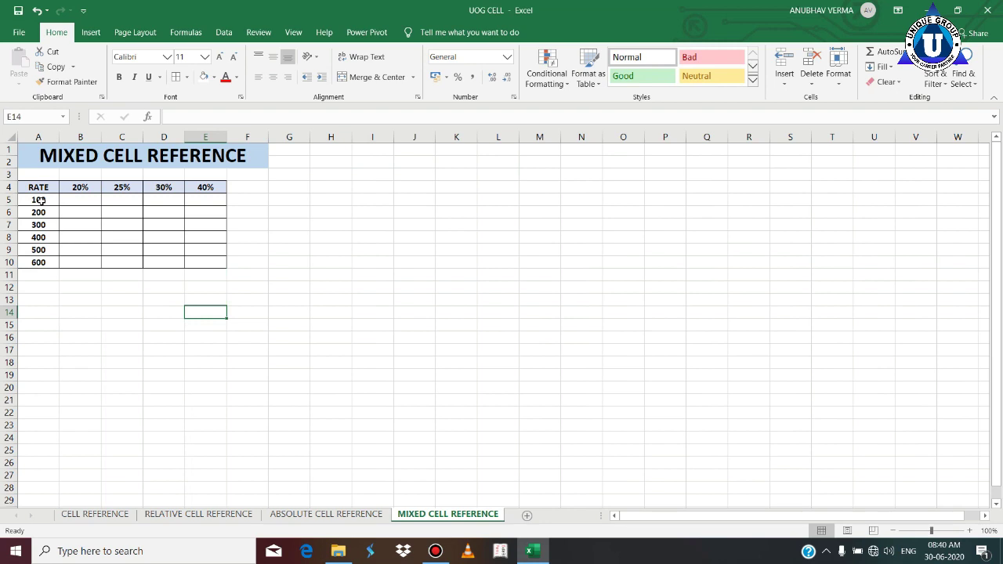
left_click_drag(38, 201, 37, 261)
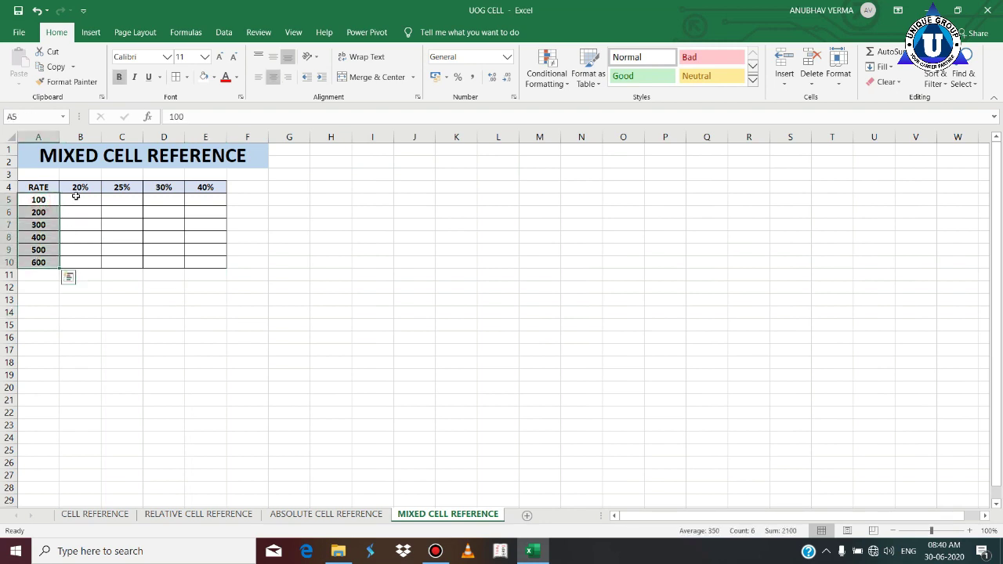
left_click_drag(76, 198, 76, 262)
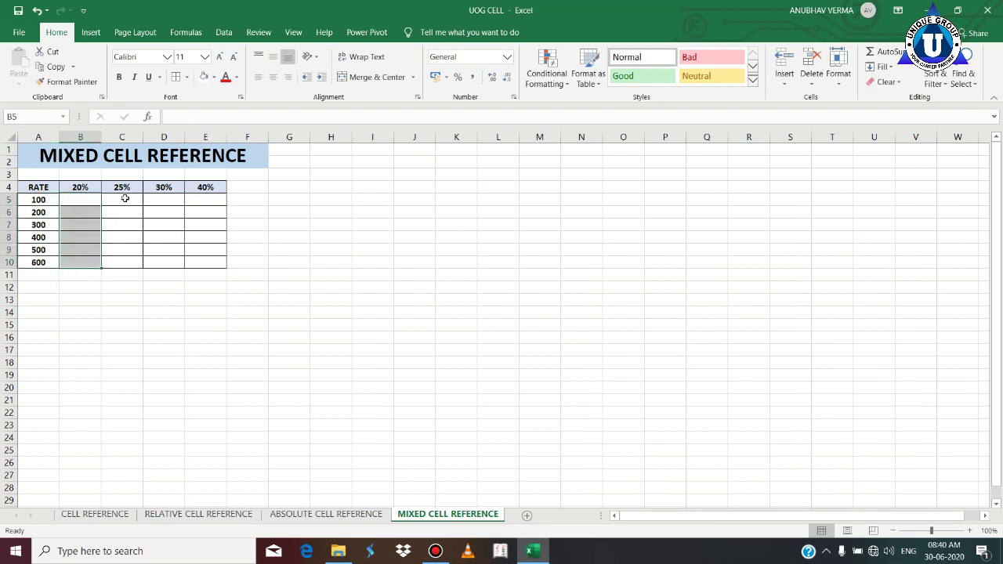
left_click_drag(125, 199, 125, 262)
left_click_drag(166, 201, 166, 263)
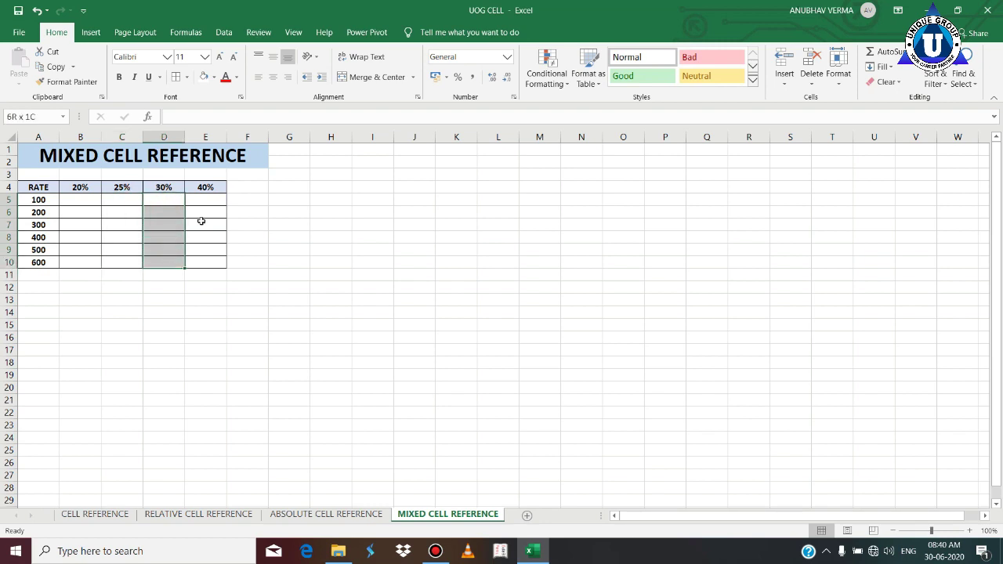
left_click_drag(207, 198, 206, 261)
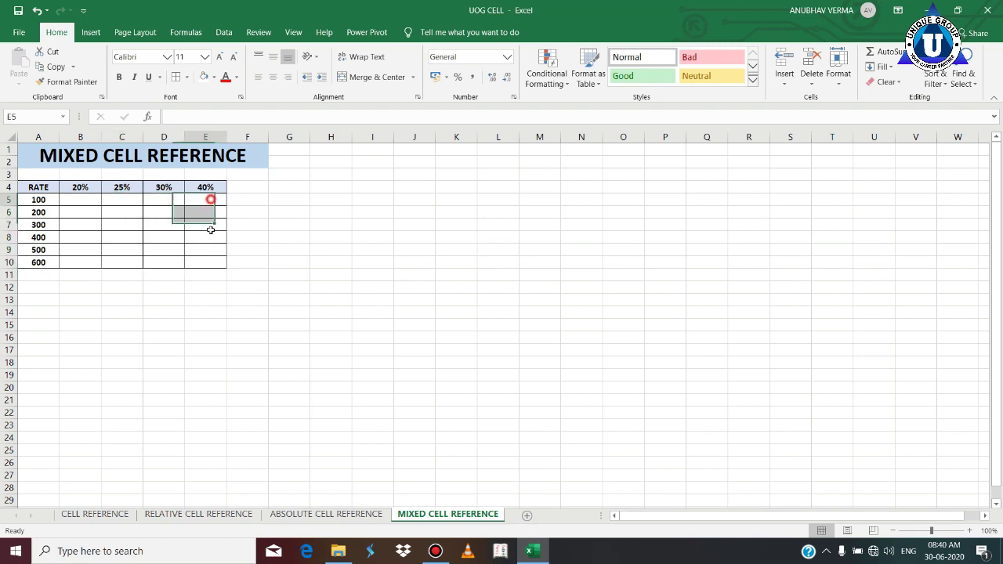
left_click(92, 199)
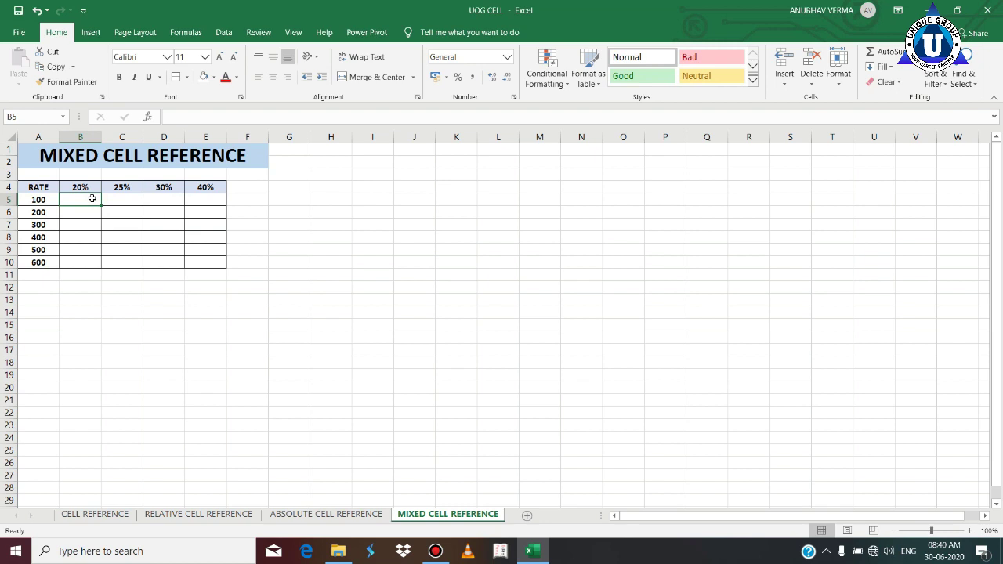
type("=")
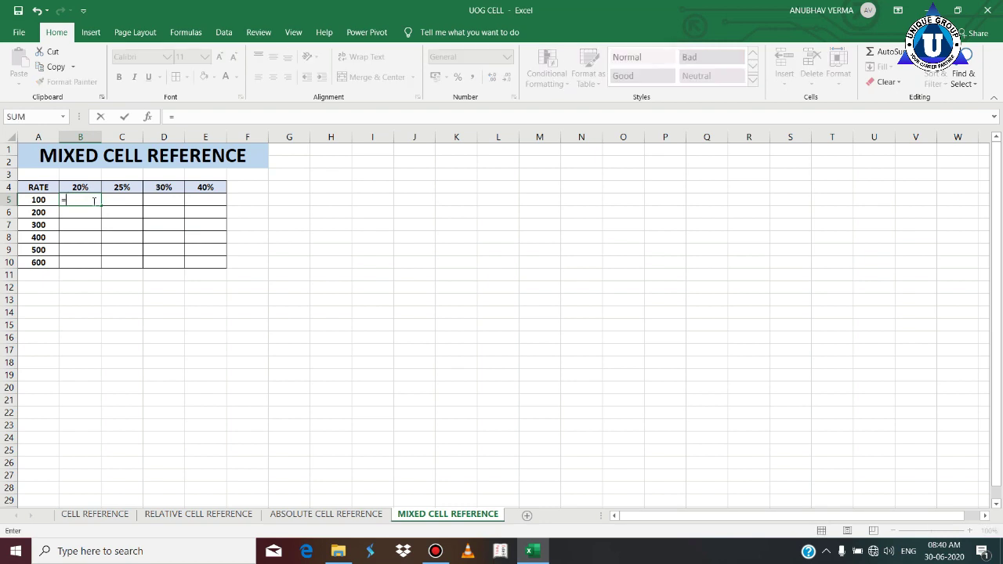
left_click(36, 200)
type("*")
left_click(95, 187)
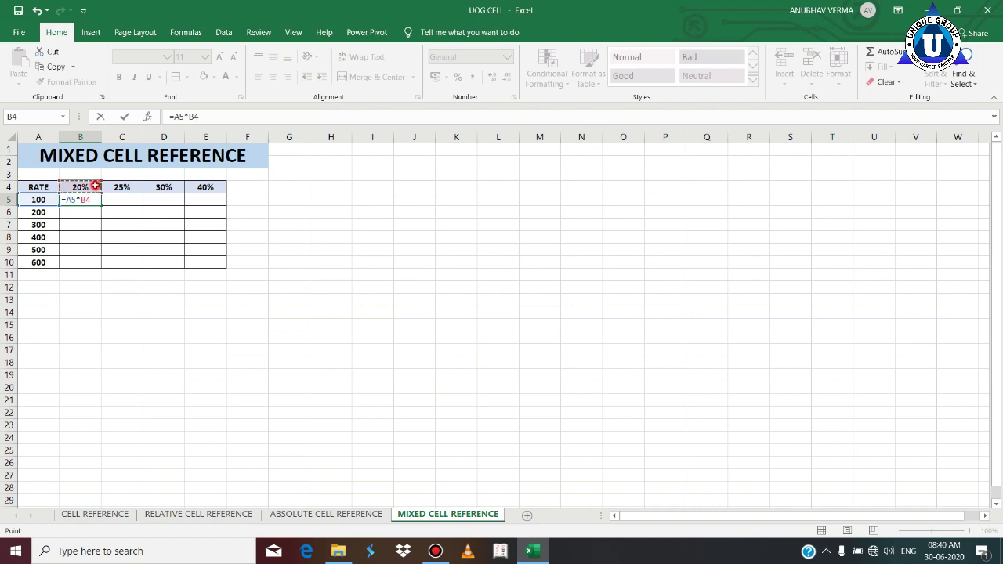
key("Return")
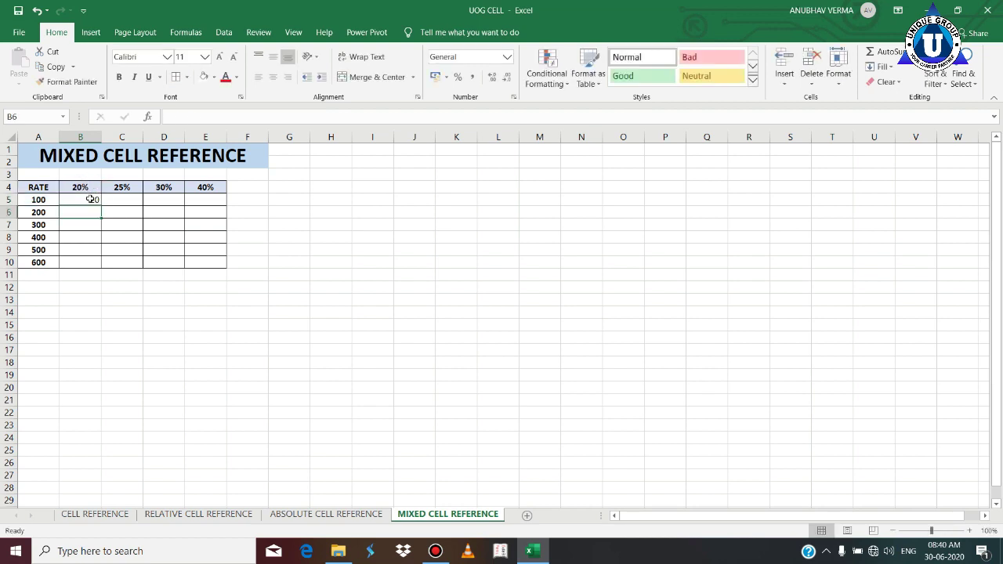
left_click(92, 200)
left_click_drag(101, 205, 101, 265)
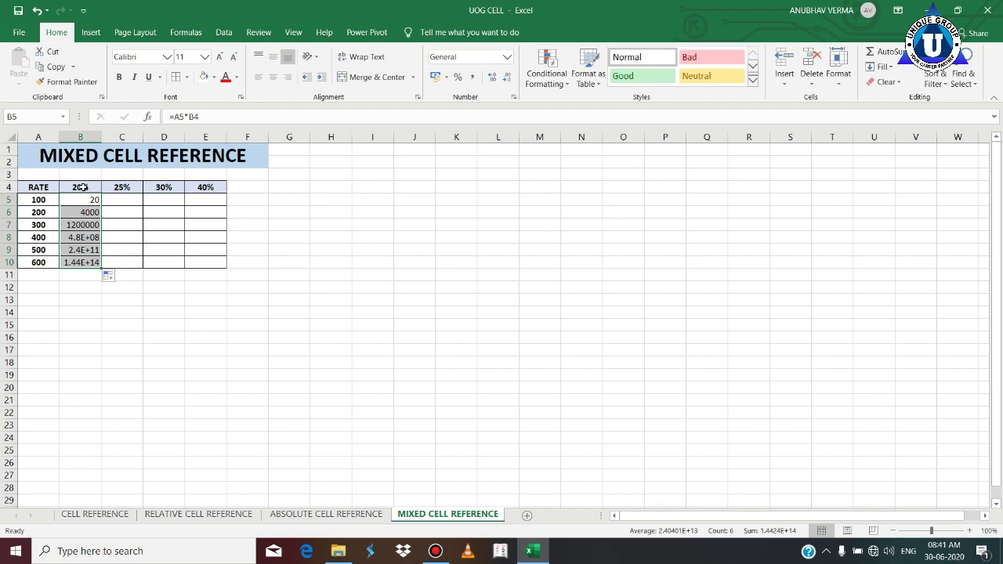
key("Delete")
left_click(112, 352)
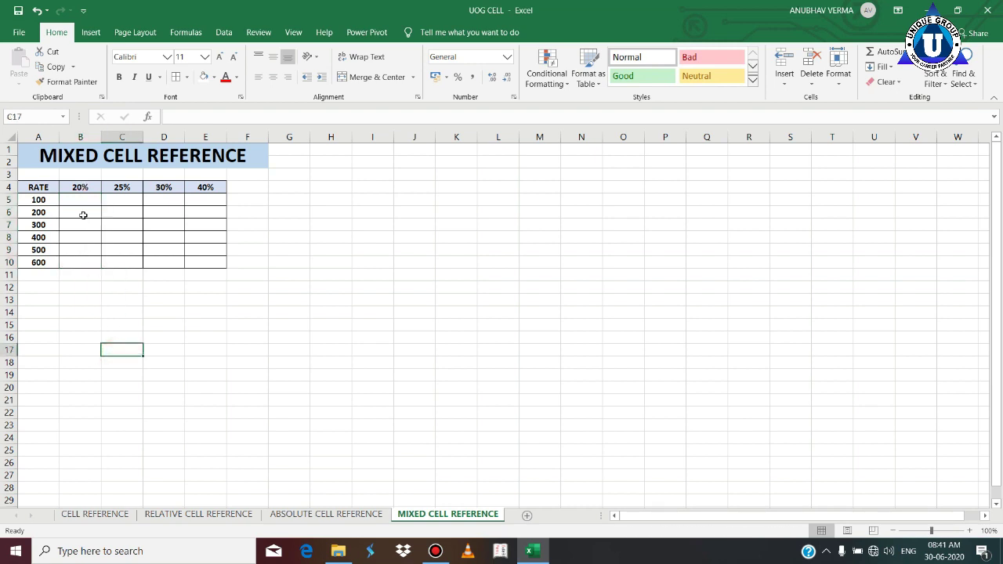
Step: Enter =$A5*B$4 in B5 and fill it down to B10, giving 20 through 120
left_click(429, 166)
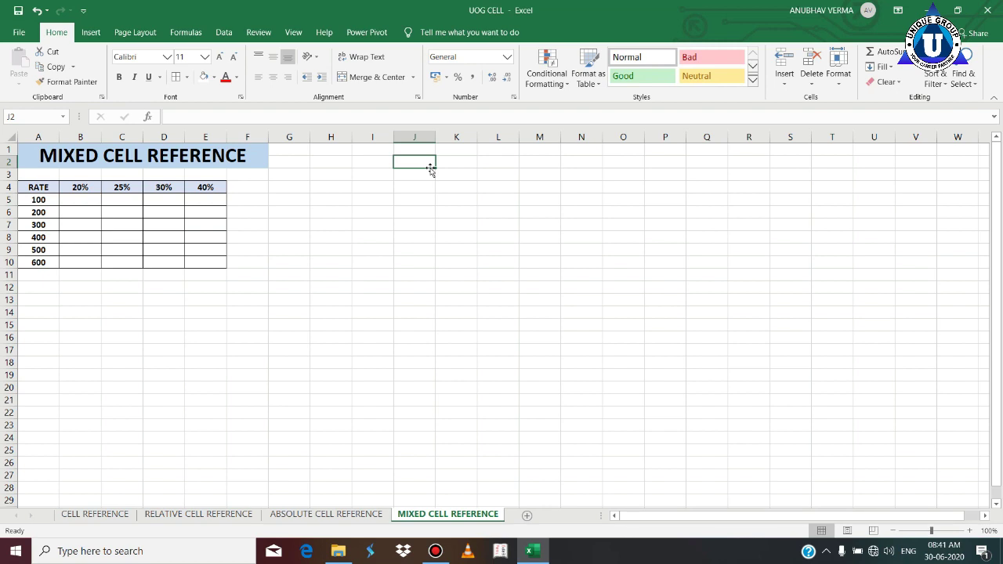
left_click(82, 199)
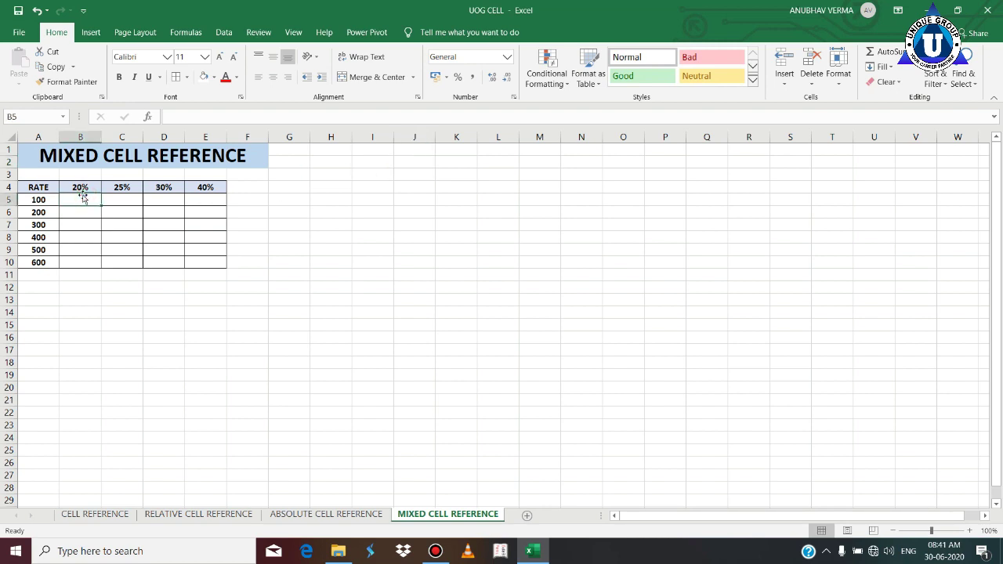
type("=")
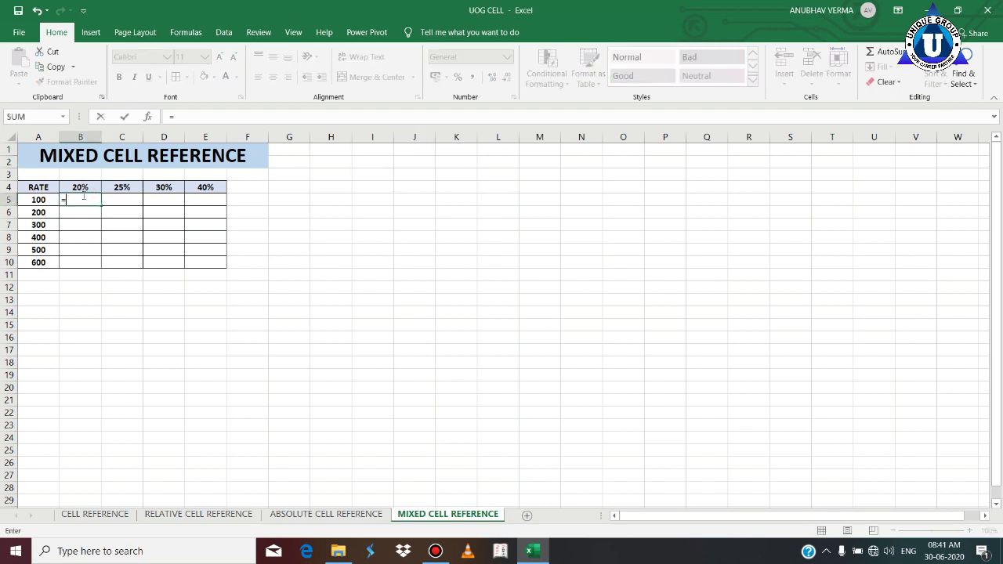
left_click(49, 201)
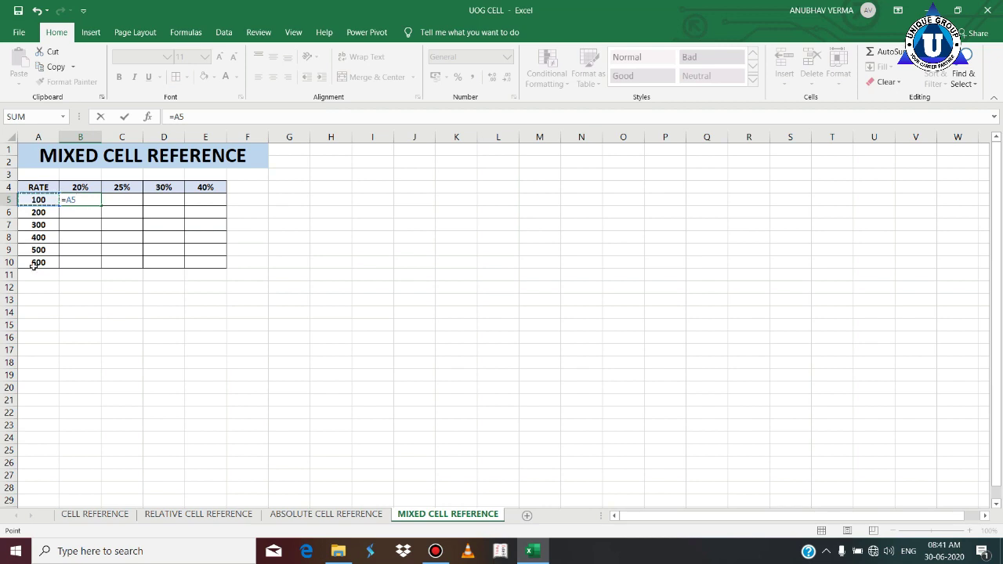
key("F4")
key("F4")
key("F4")
type("*")
left_click(75, 188)
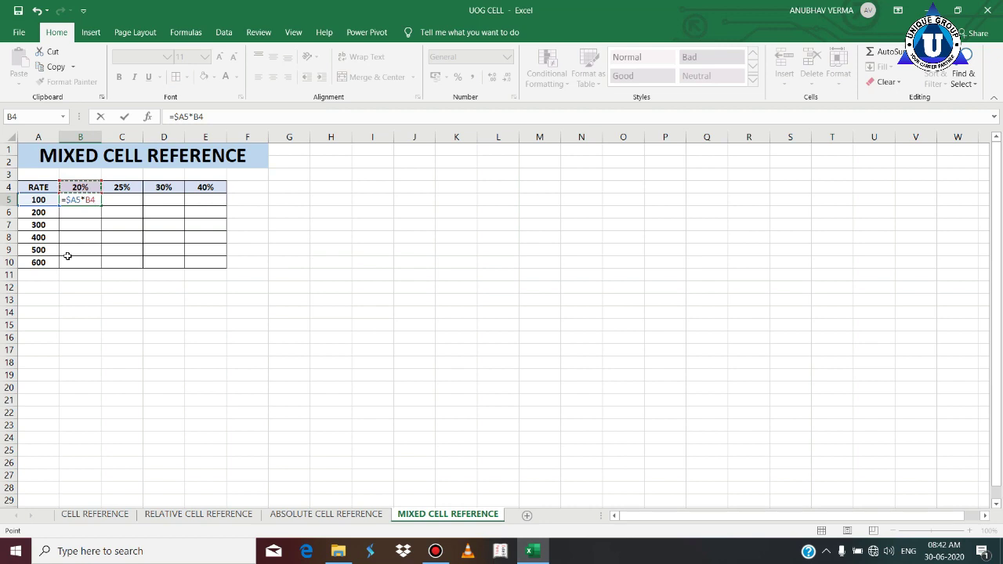
key("F4")
key("F4")
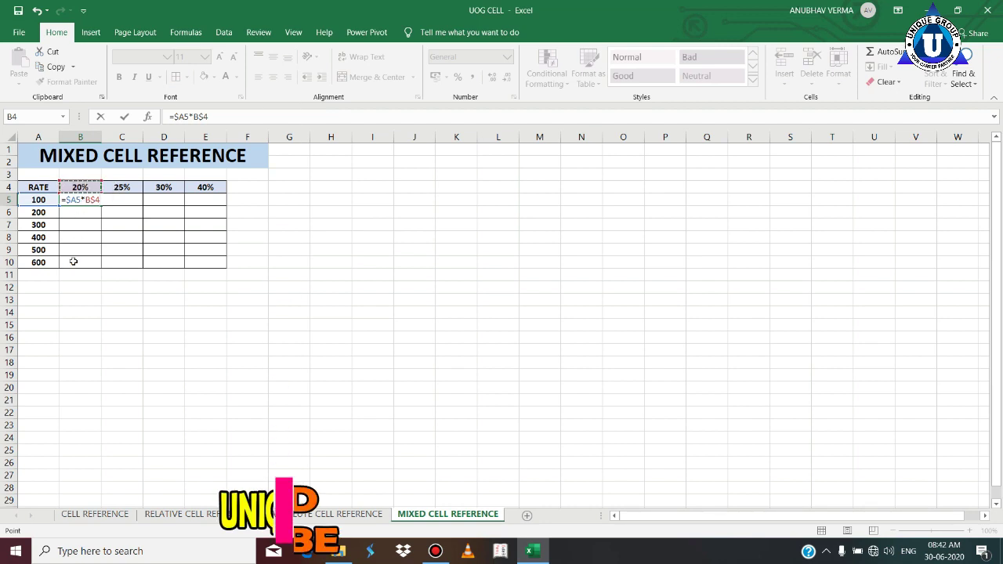
key("Return")
left_click(79, 202)
left_click_drag(100, 204, 100, 265)
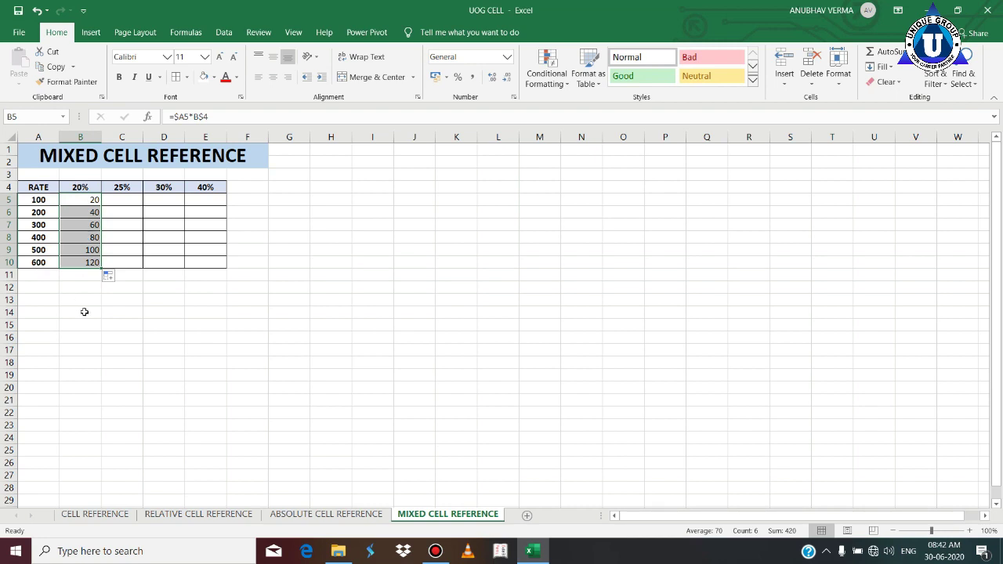
Step: Inspect the copied =$A5*B$4 formulas in formula view, then clear the 20% column B5:B10
key("ctrl+grave")
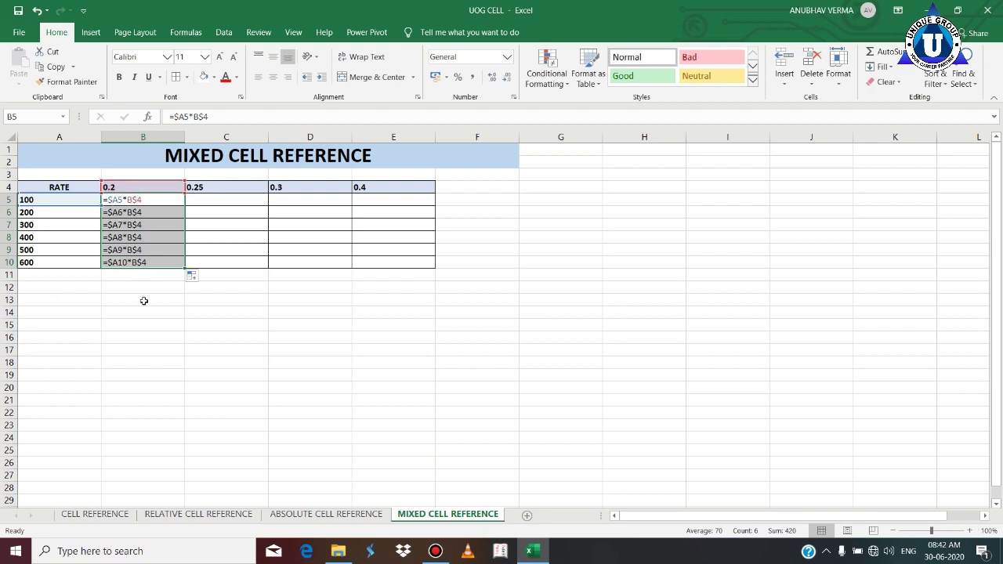
key("Return")
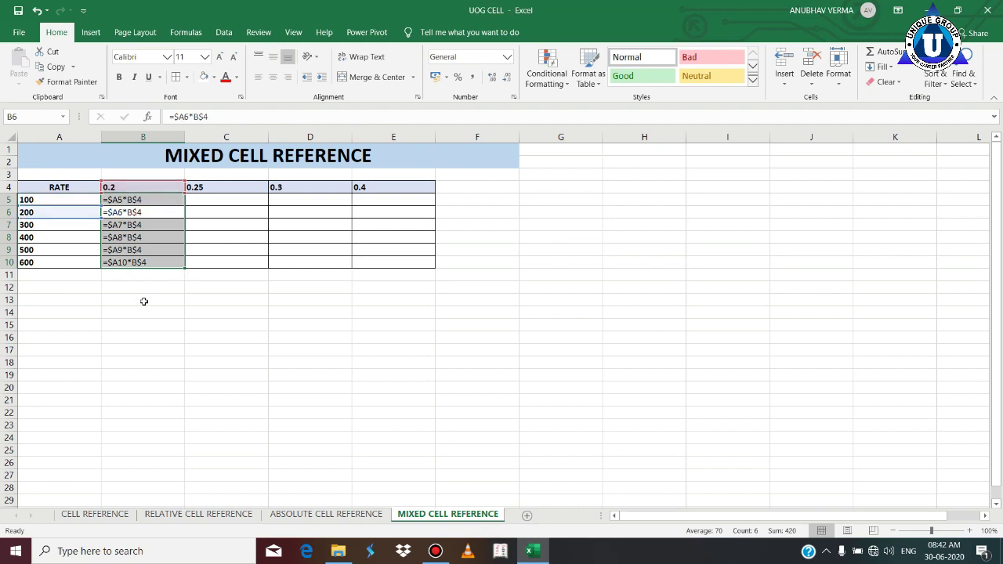
key("ctrl+grave")
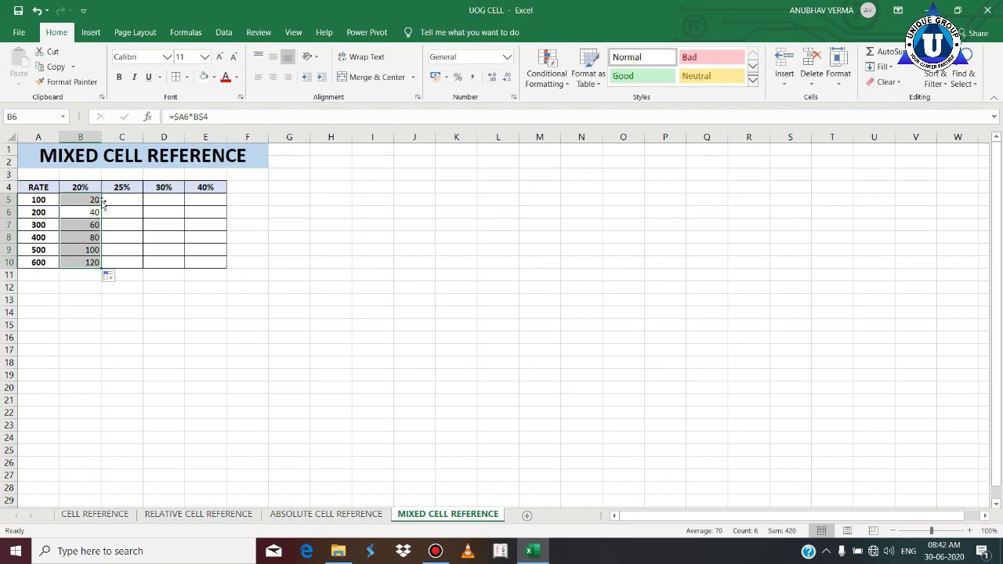
key("Delete")
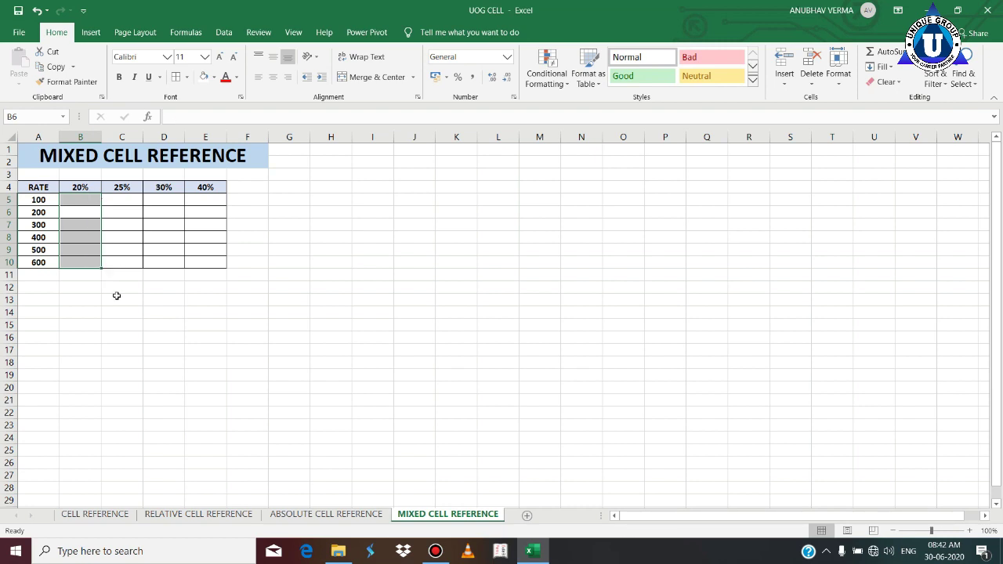
Step: Enter =$A5*B$4 into all of B5:E10 at once, producing values from 20 to 240
left_click(124, 376)
mouse_move(80, 200)
left_mouse_down()
mouse_move(189, 268)
mouse_move(206, 262)
left_mouse_up()
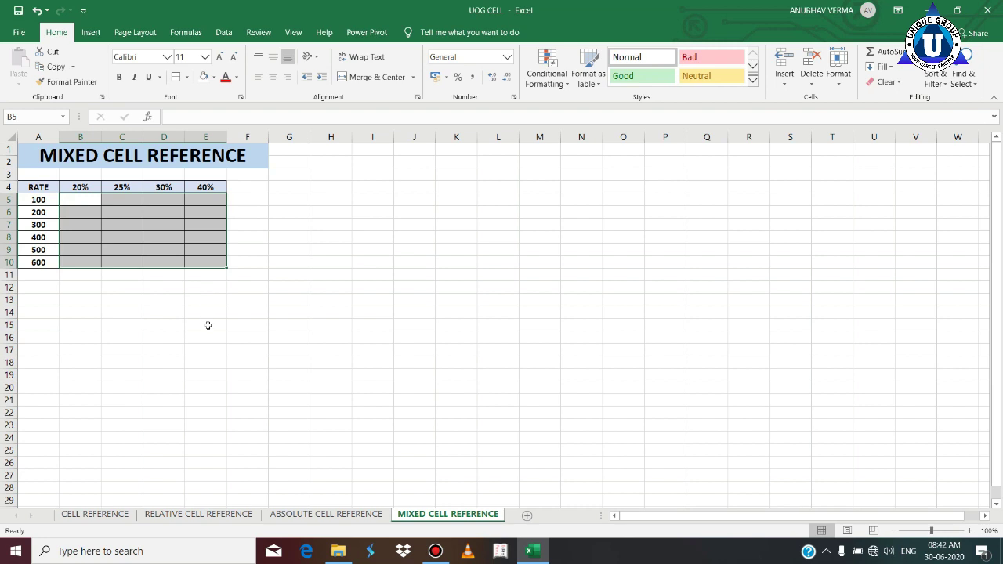
type("=")
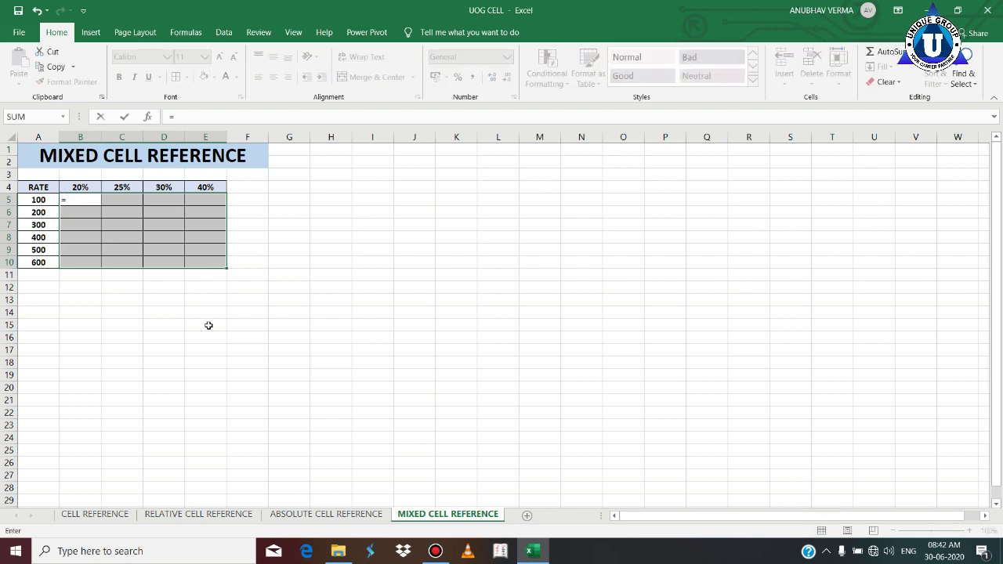
left_click(32, 199)
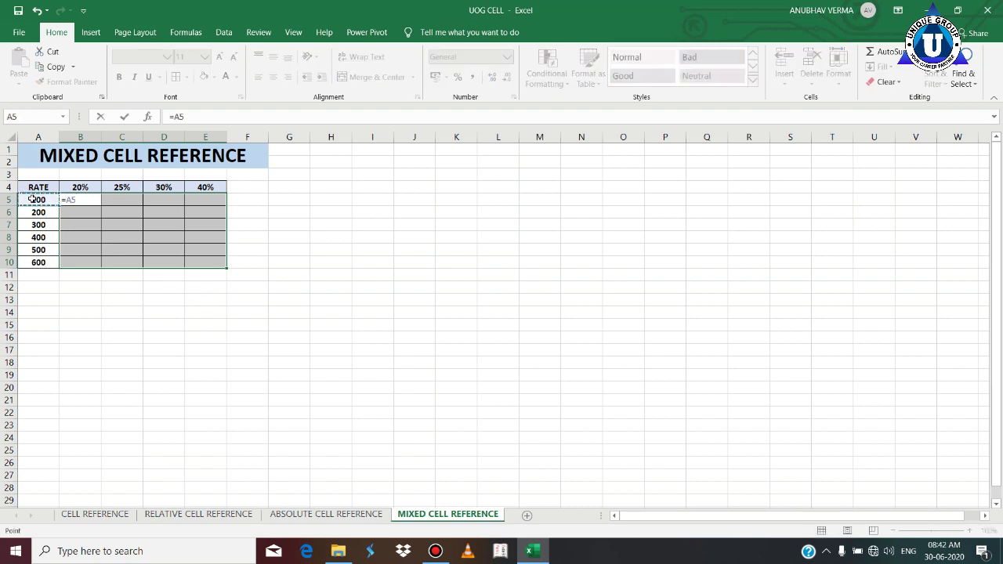
key("F4")
key("F4")
key("F4")
type("*")
left_click(86, 191)
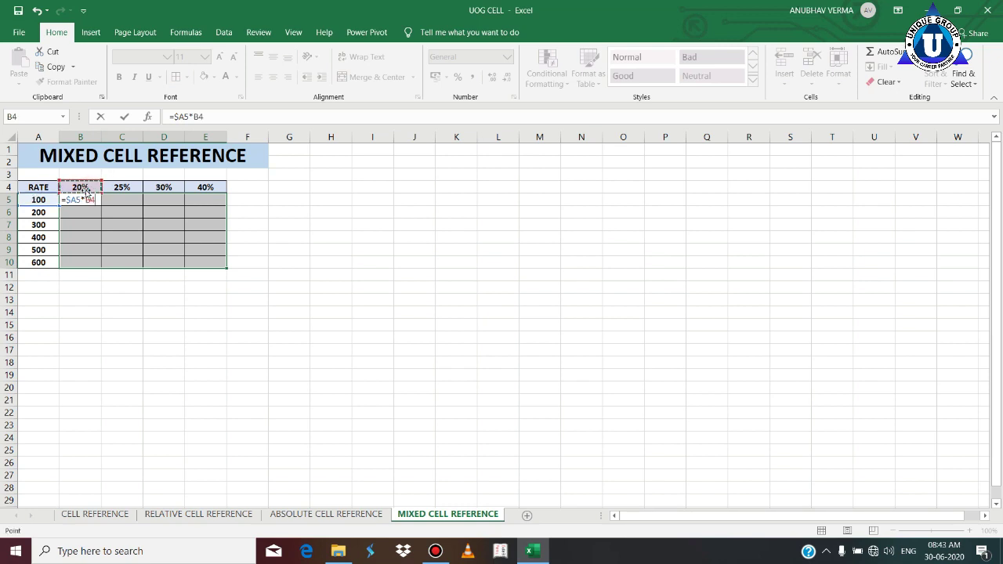
key("F4")
key("F4")
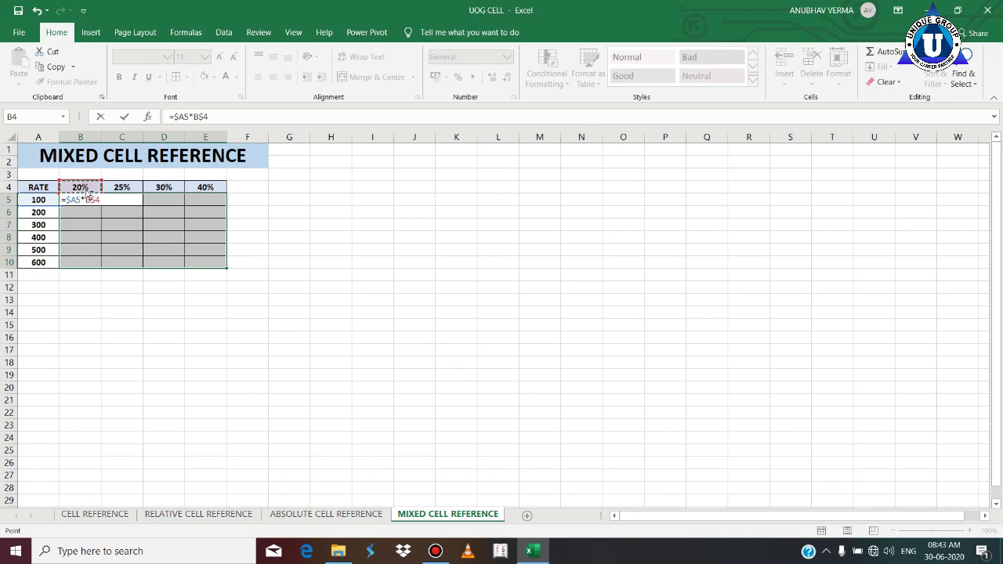
key("ctrl+Return")
left_click(151, 314)
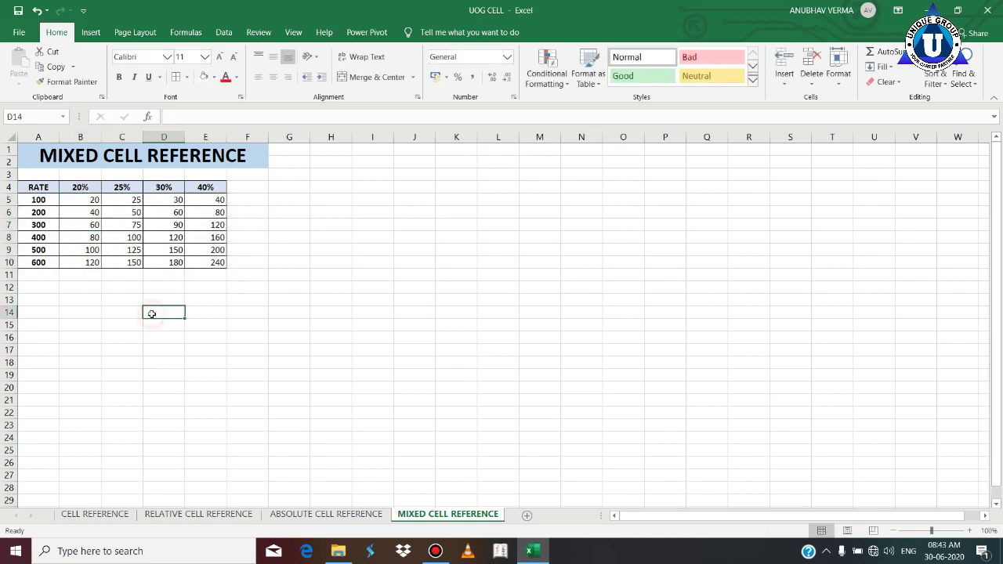